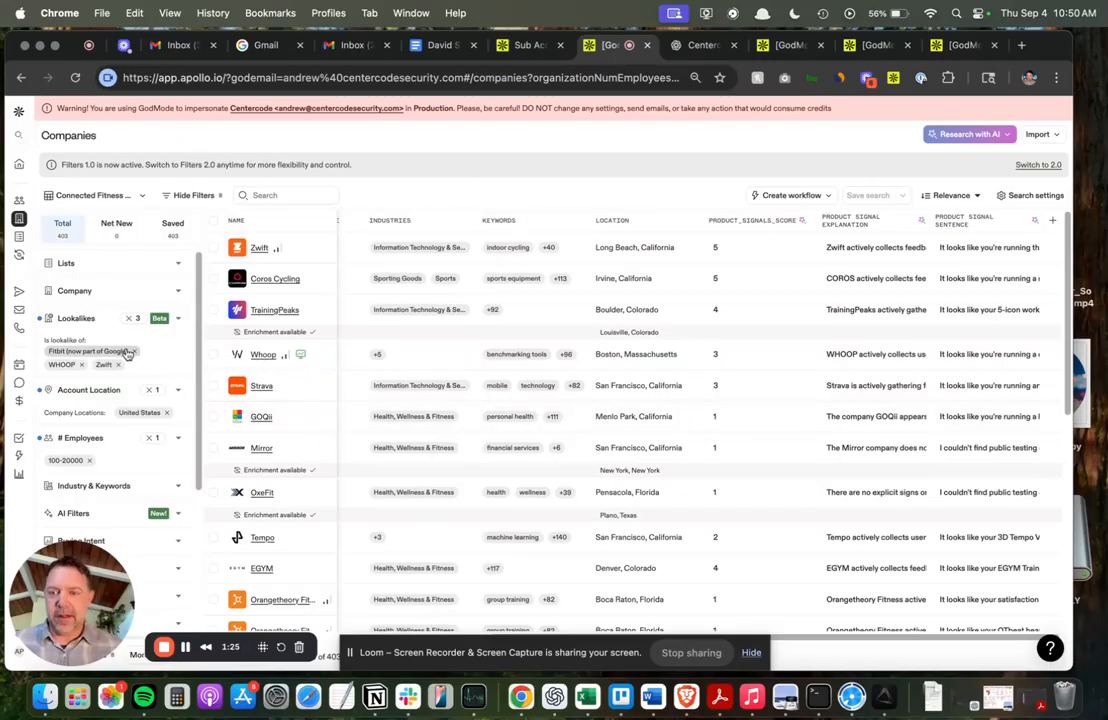
Review the applied company filters in the sidebar and the Research with AI menu options.
scroll(126, 354, down, 1)
scroll(126, 354, down, 10)
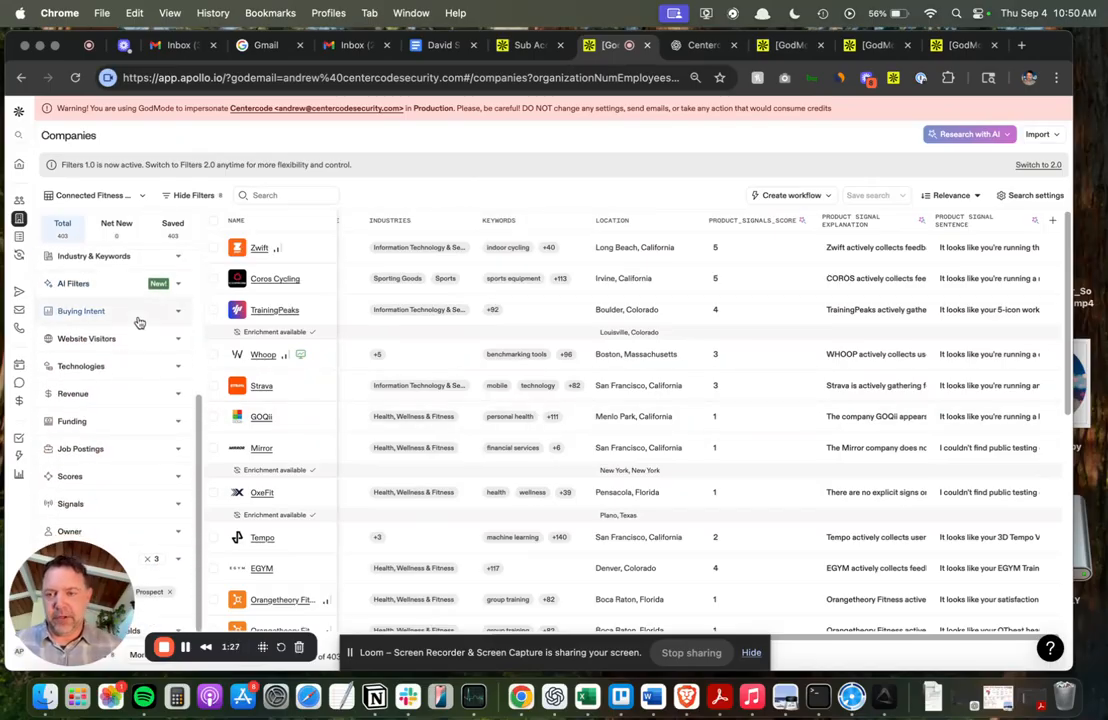
scroll(133, 342, up, 10)
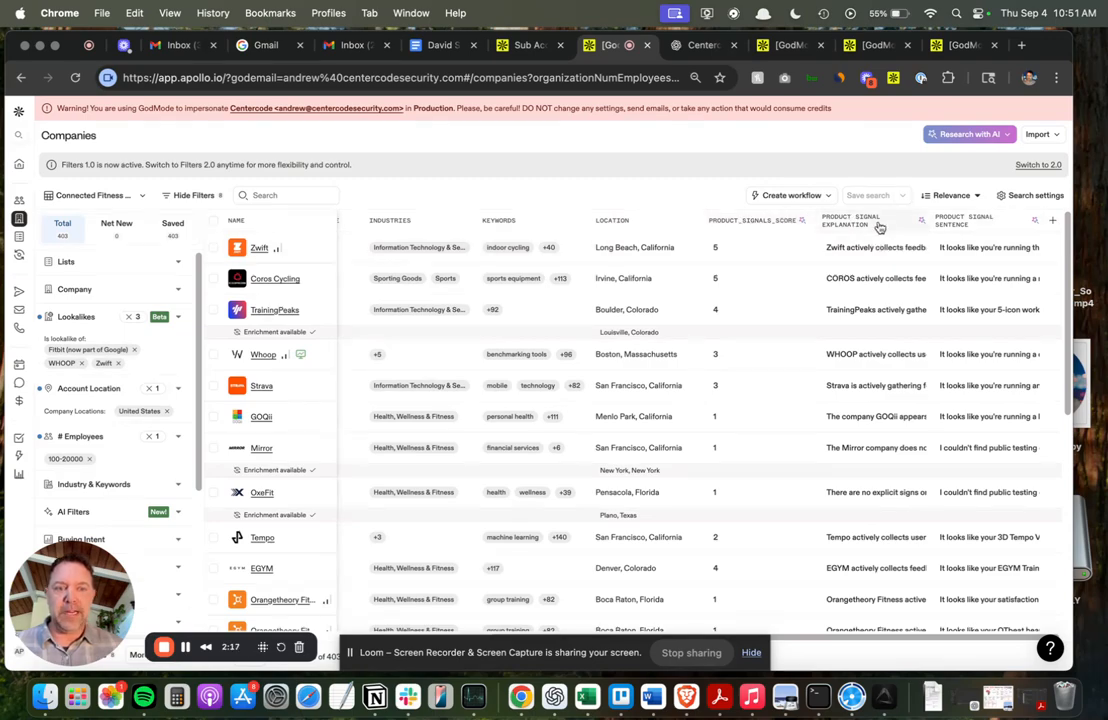
click(1003, 140)
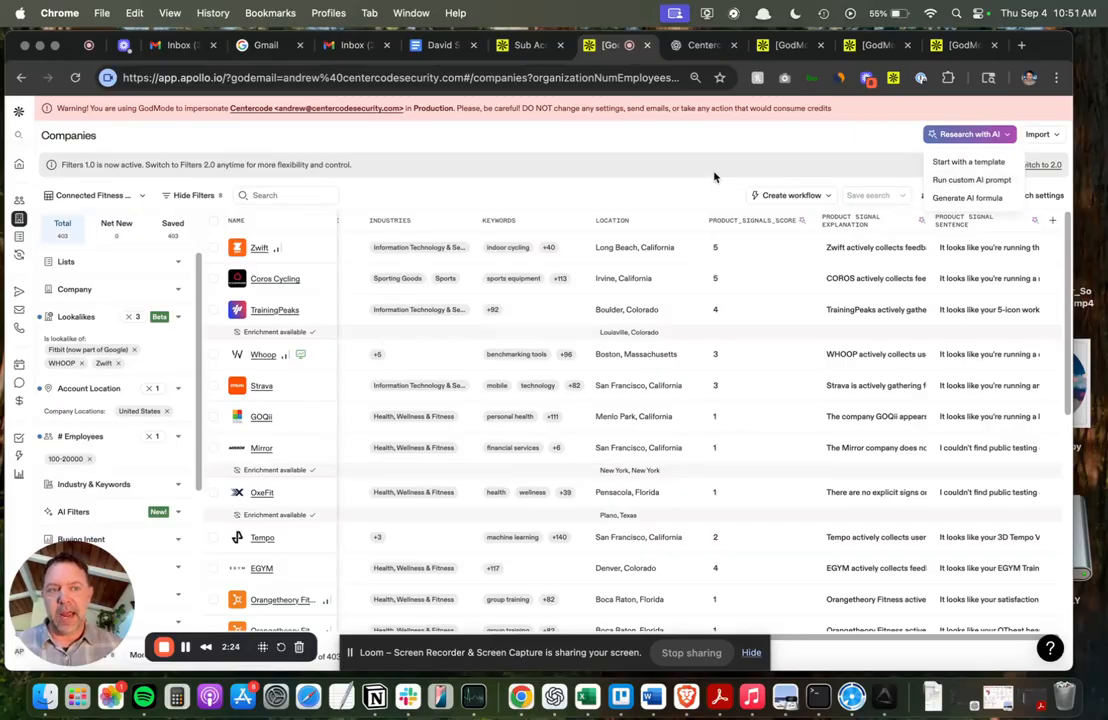
click(689, 158)
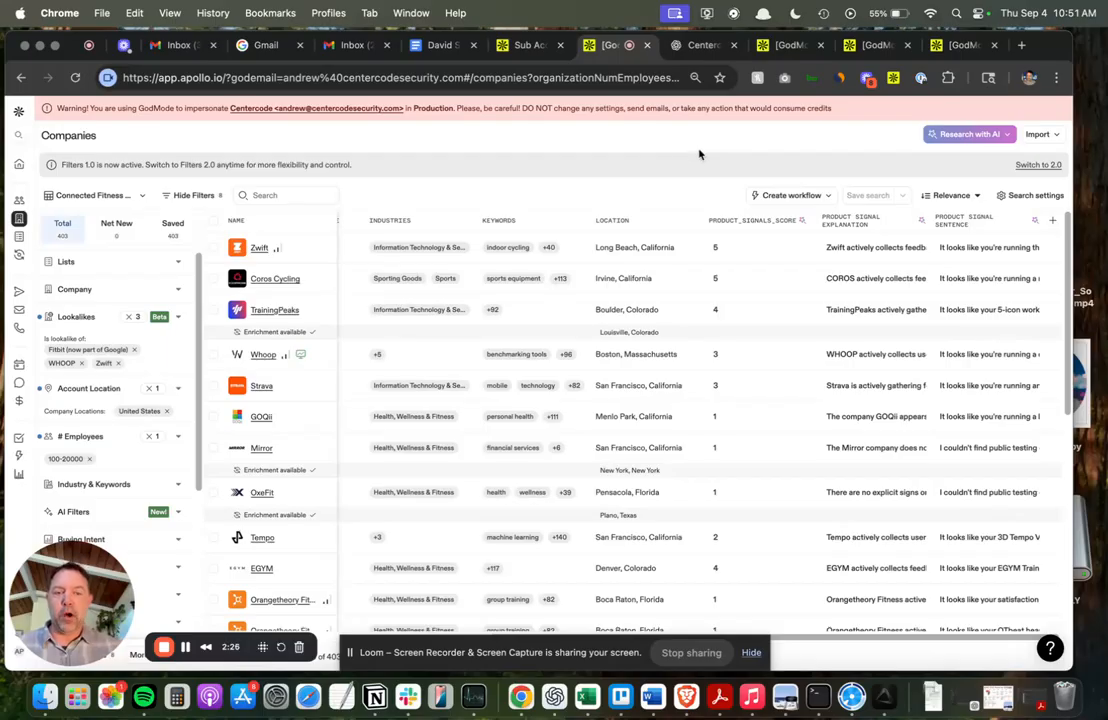
Switch to the ChatGPT tab and read through the rewritten product_signals_snippet AI prompt.
click(700, 45)
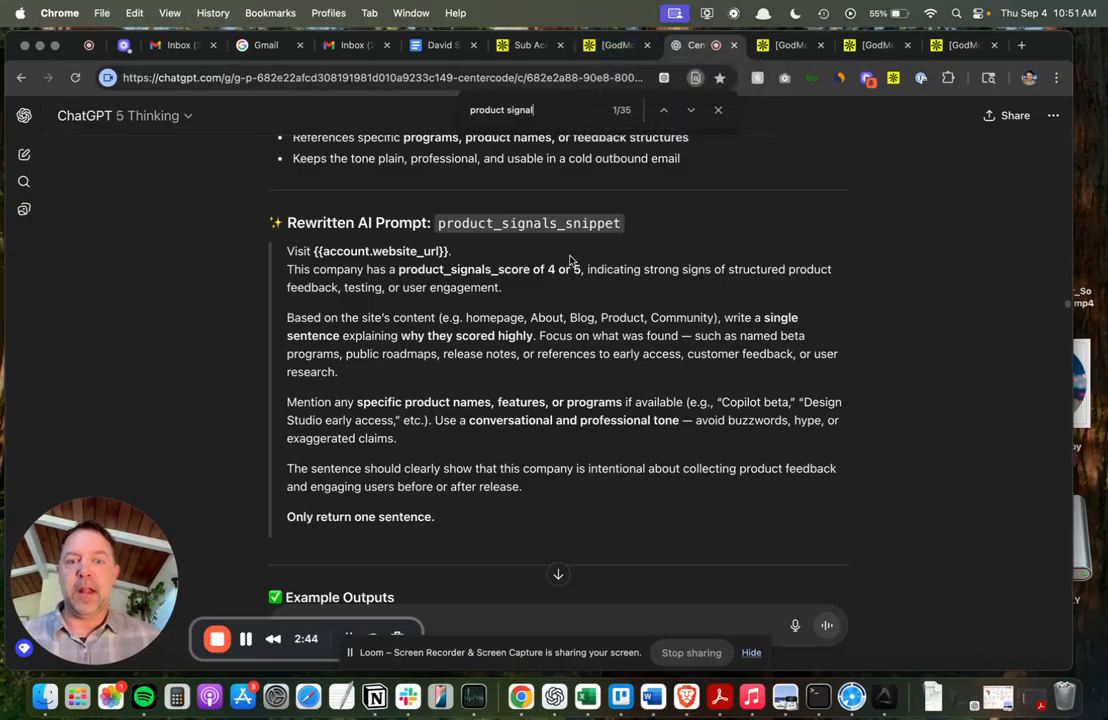
scroll(570, 265, up, 2)
scroll(569, 279, up, 3)
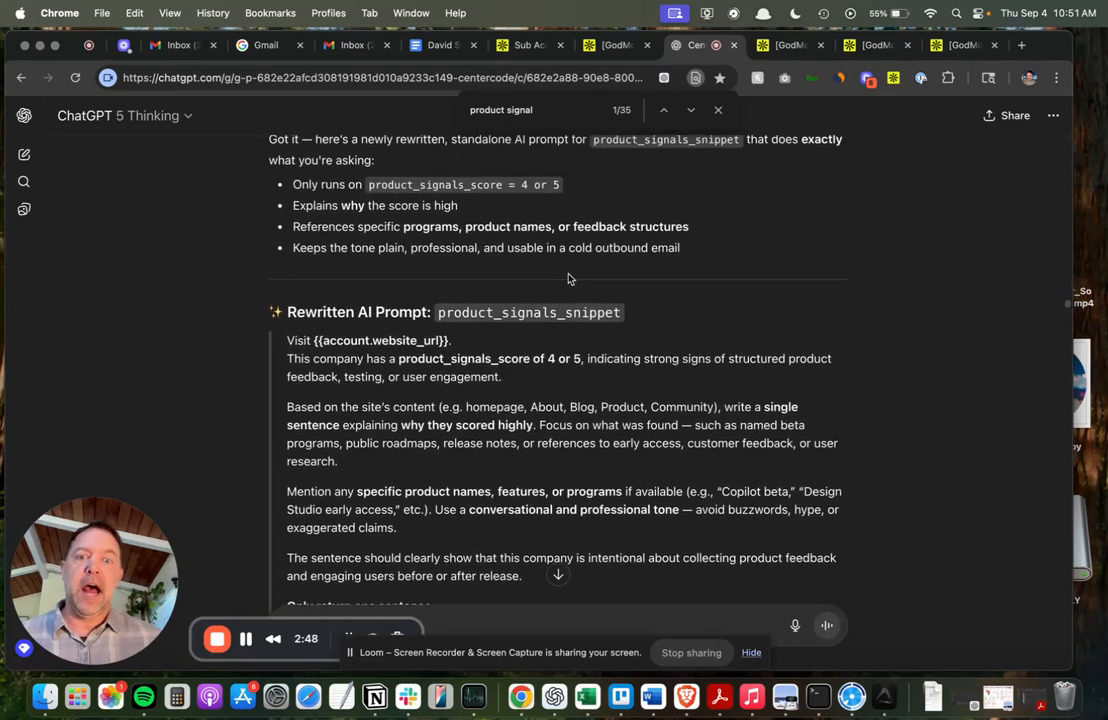
scroll(590, 250, up, 1)
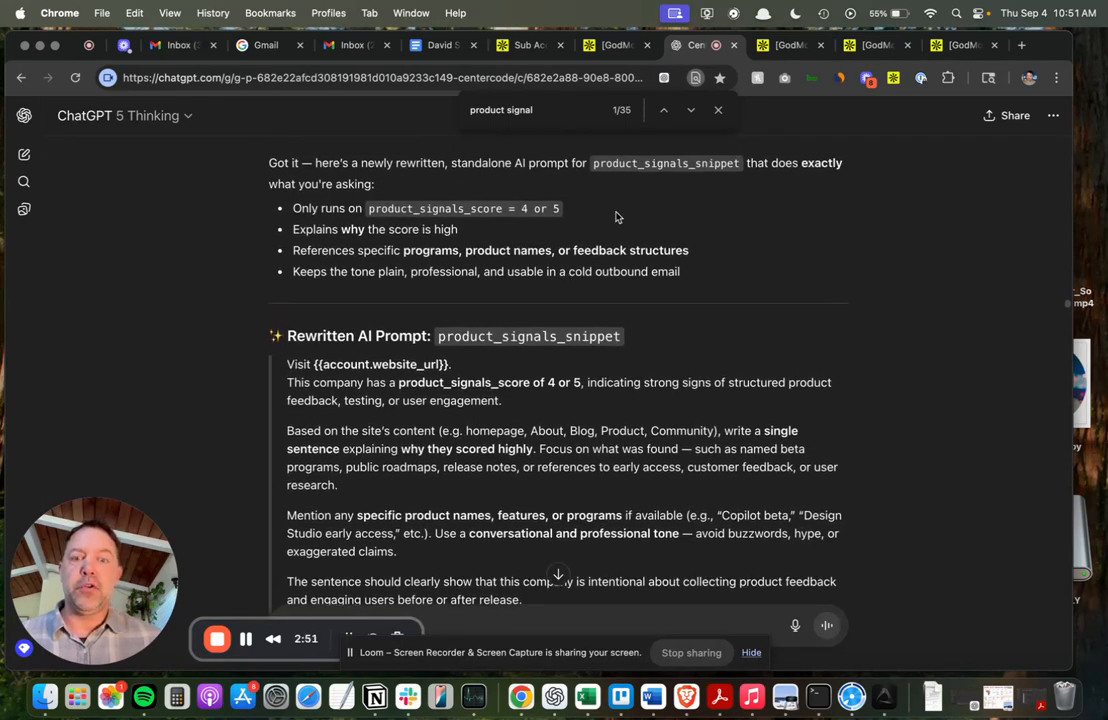
scroll(616, 216, down, 6)
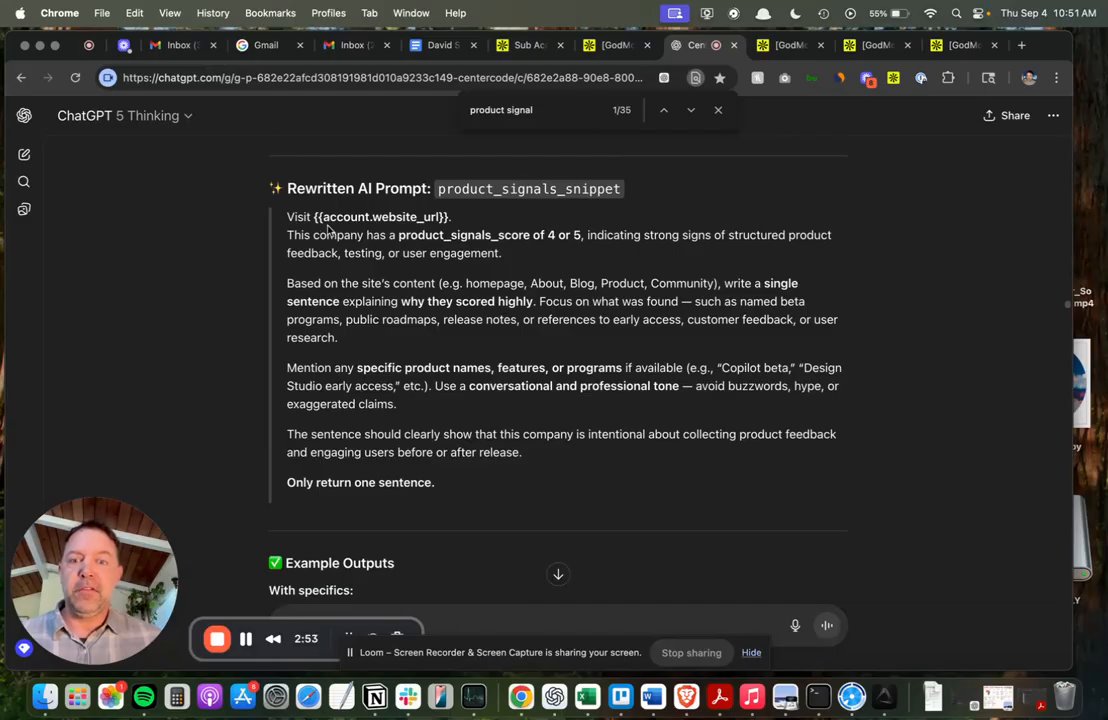
drag(293, 216, 492, 484)
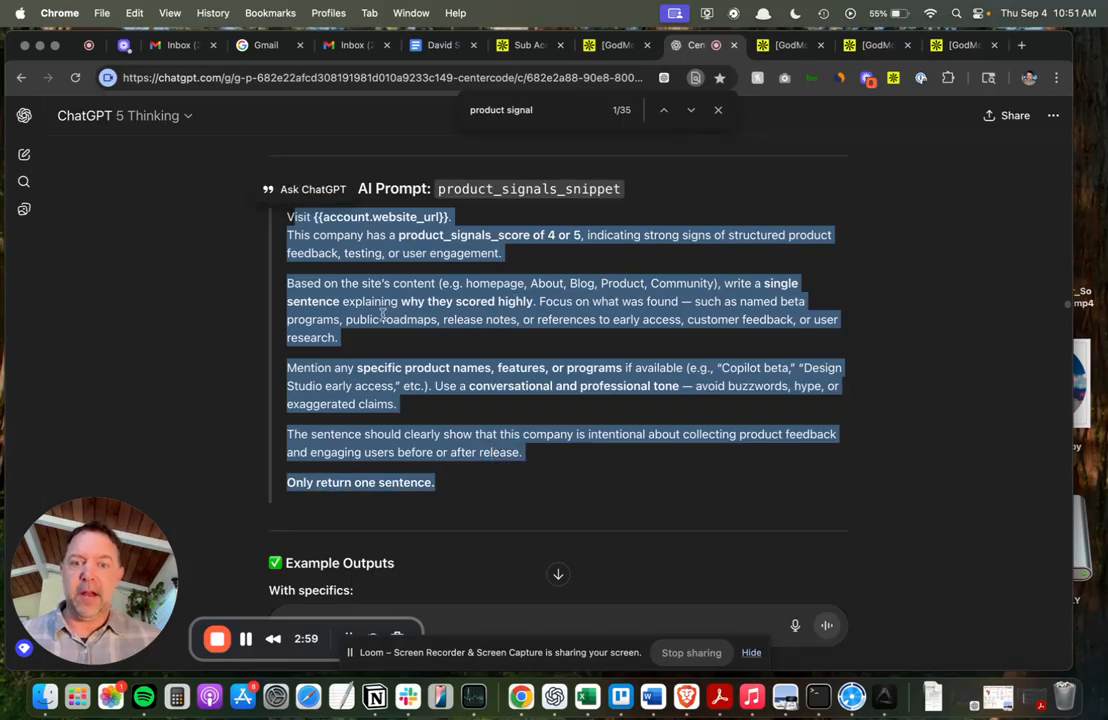
scroll(384, 313, up, 4)
scroll(382, 316, up, 4)
scroll(382, 314, down, 4)
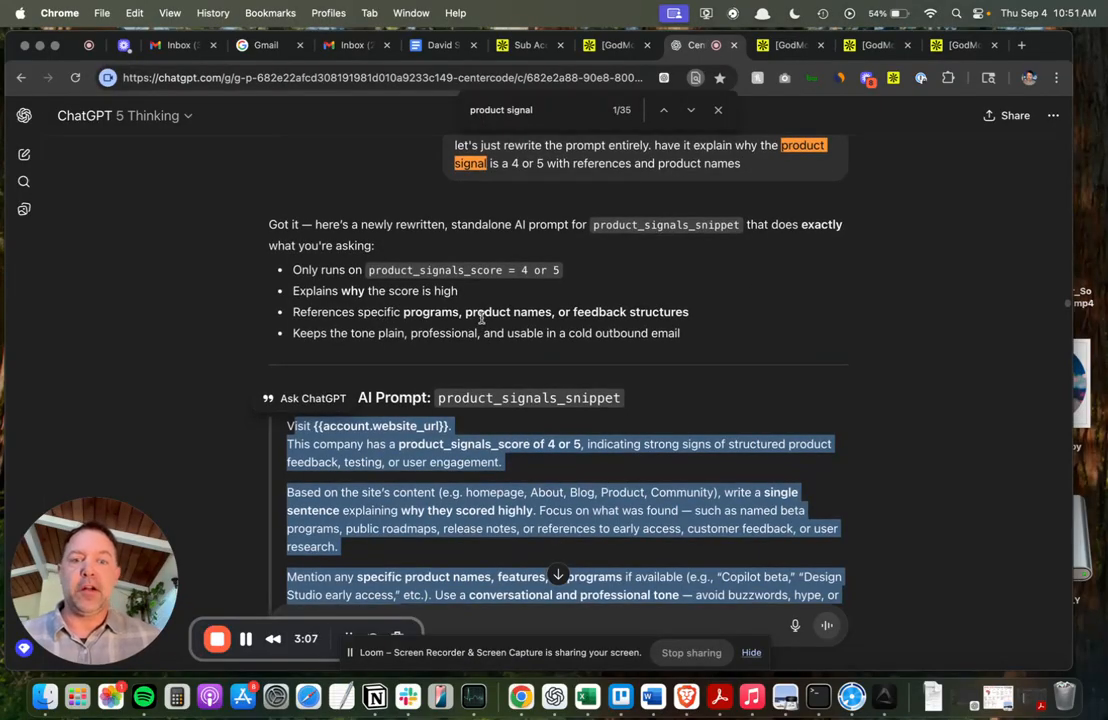
scroll(411, 327, down, 3)
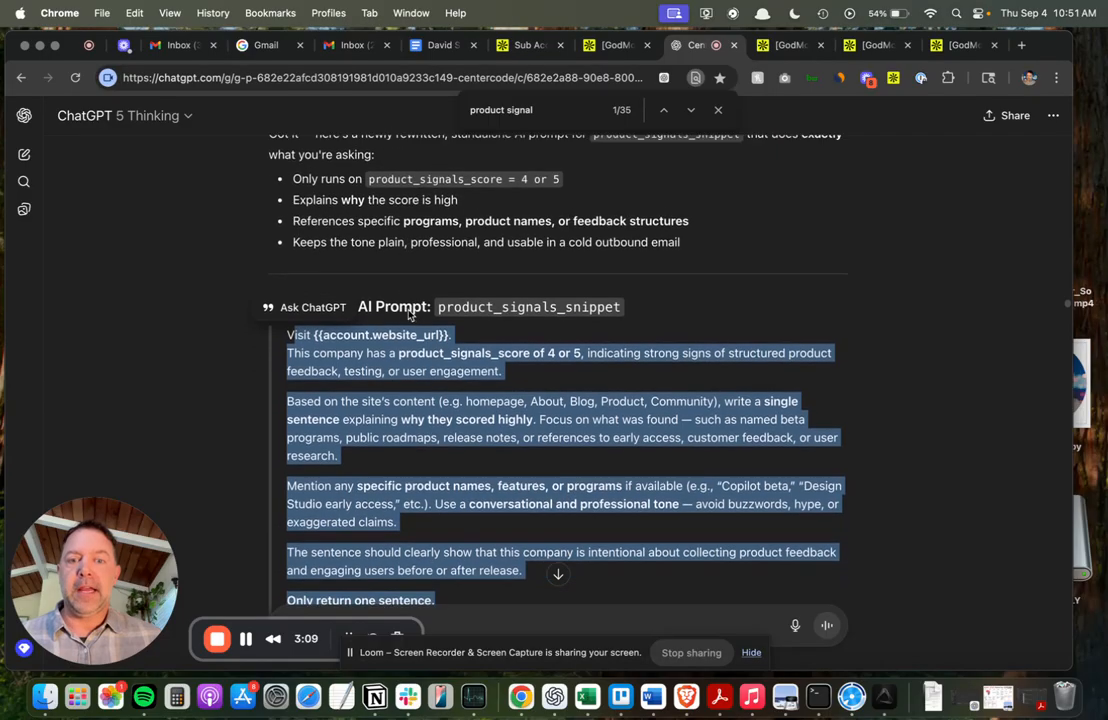
scroll(410, 314, down, 2)
click(342, 244)
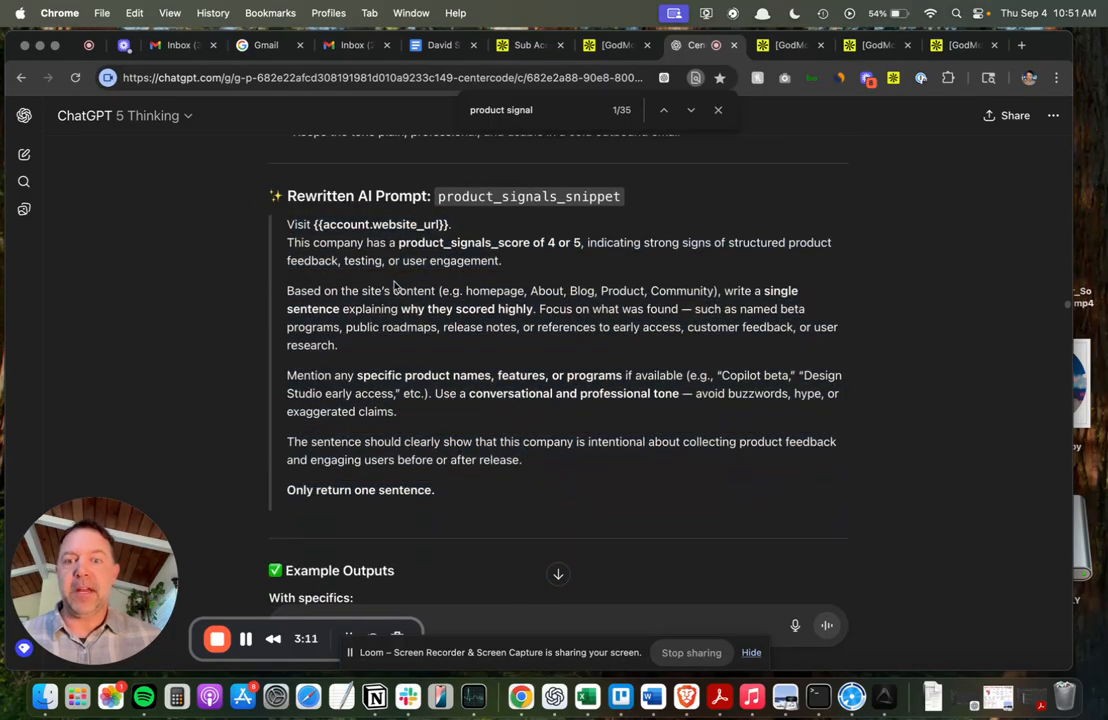
drag(325, 224, 452, 226)
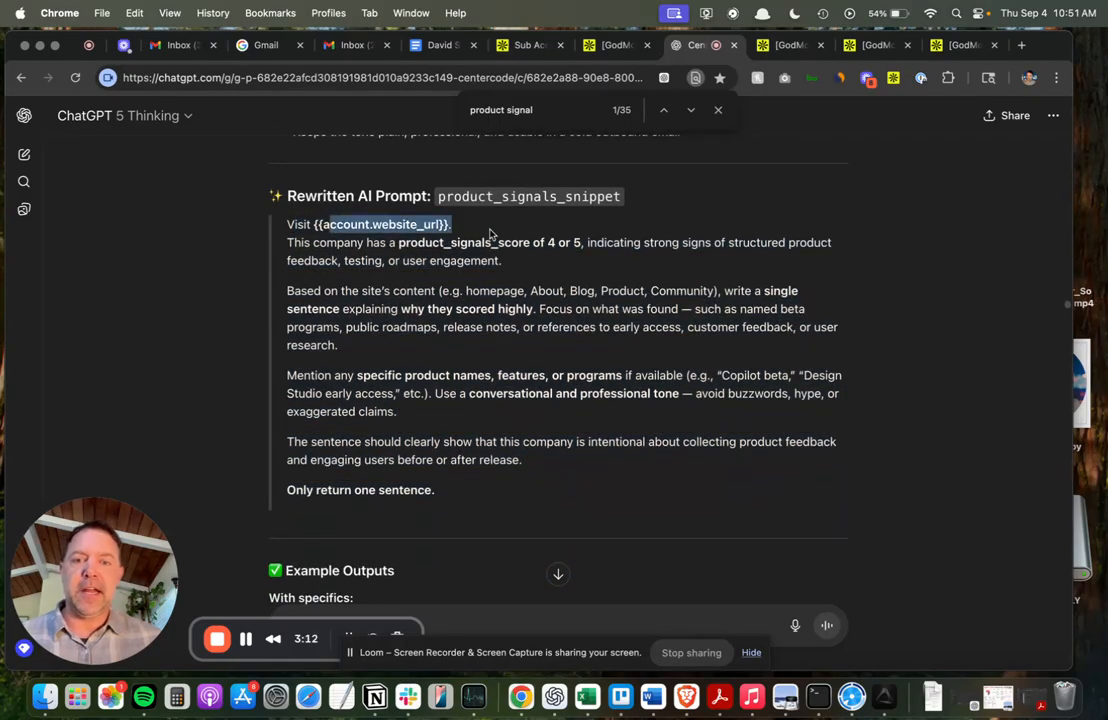
click(479, 283)
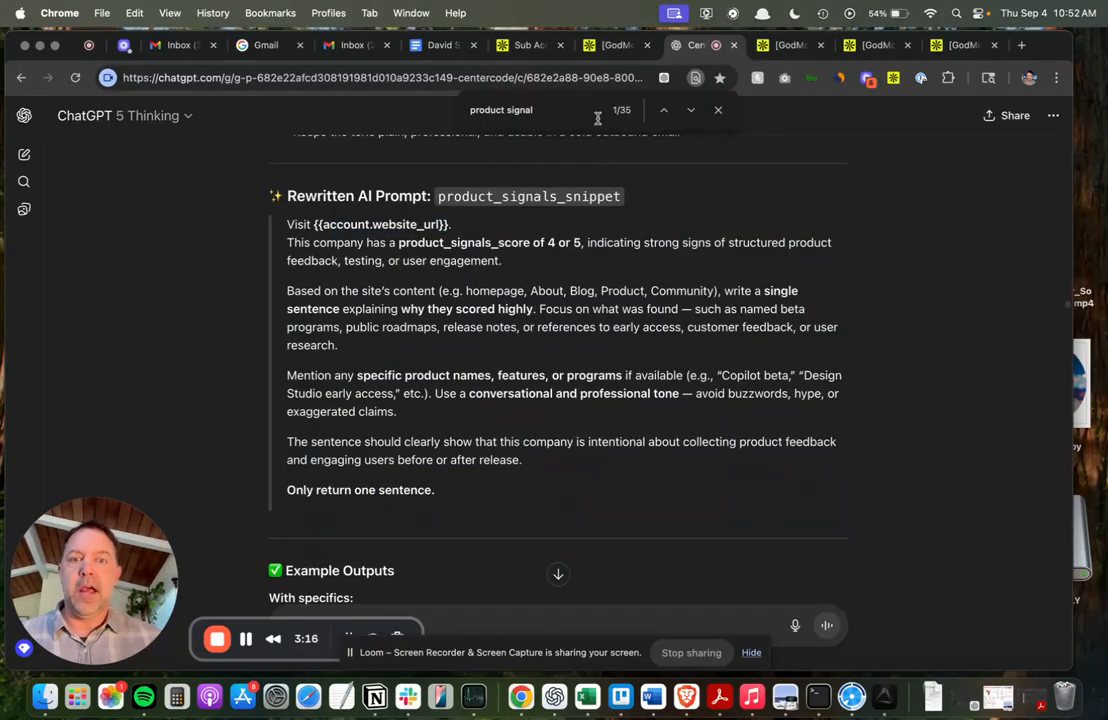
Return to the Apollo companies list and open the product_signals_score column's field editor, reviewing the available models.
click(613, 46)
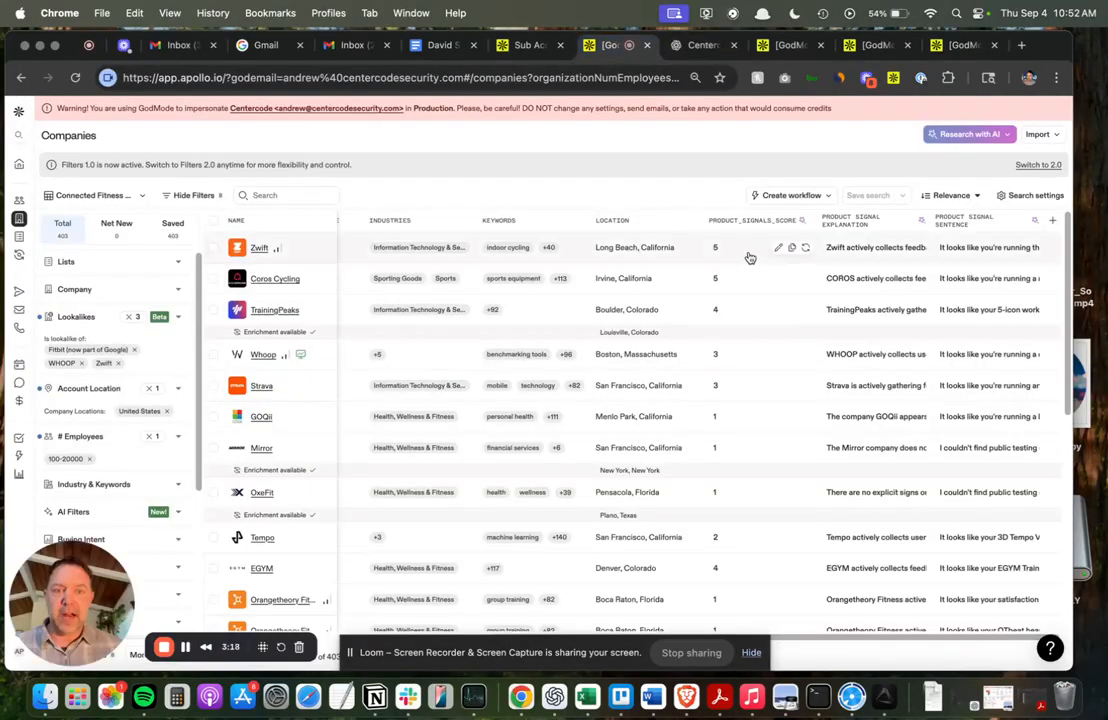
click(755, 220)
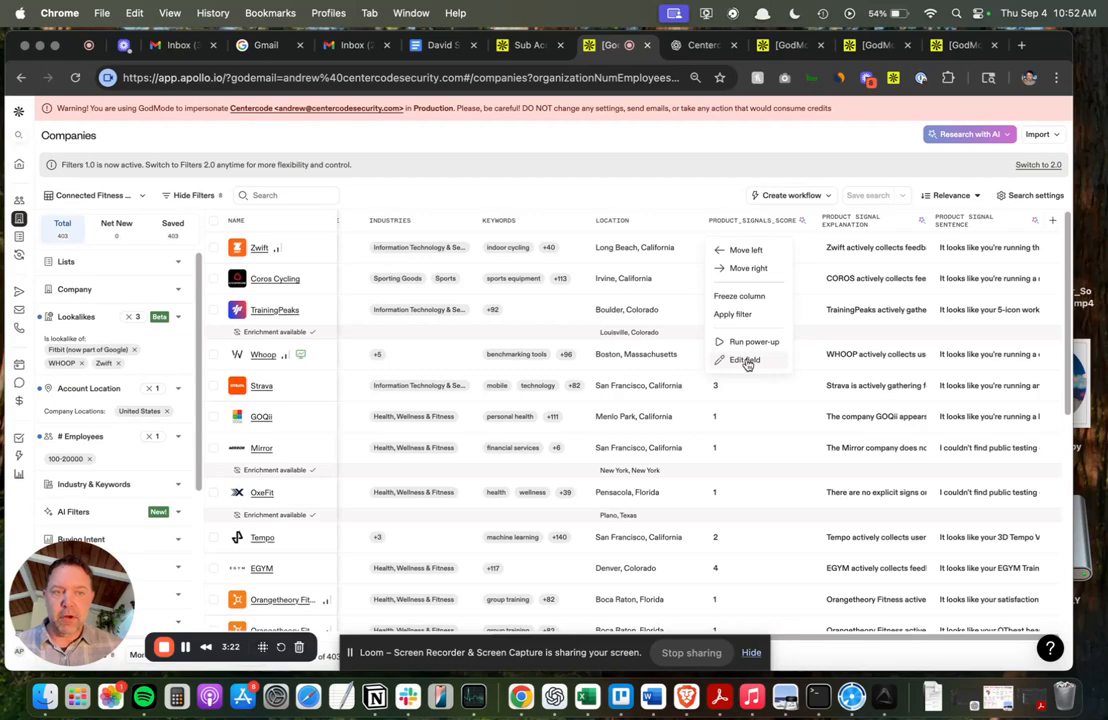
click(745, 361)
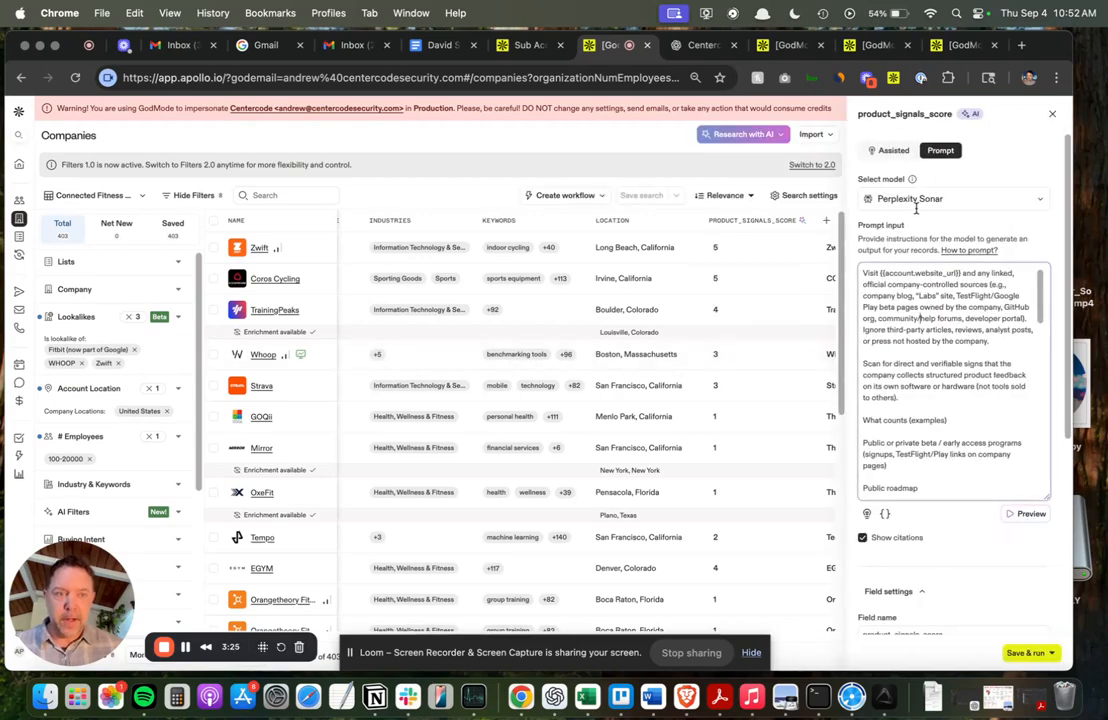
click(963, 200)
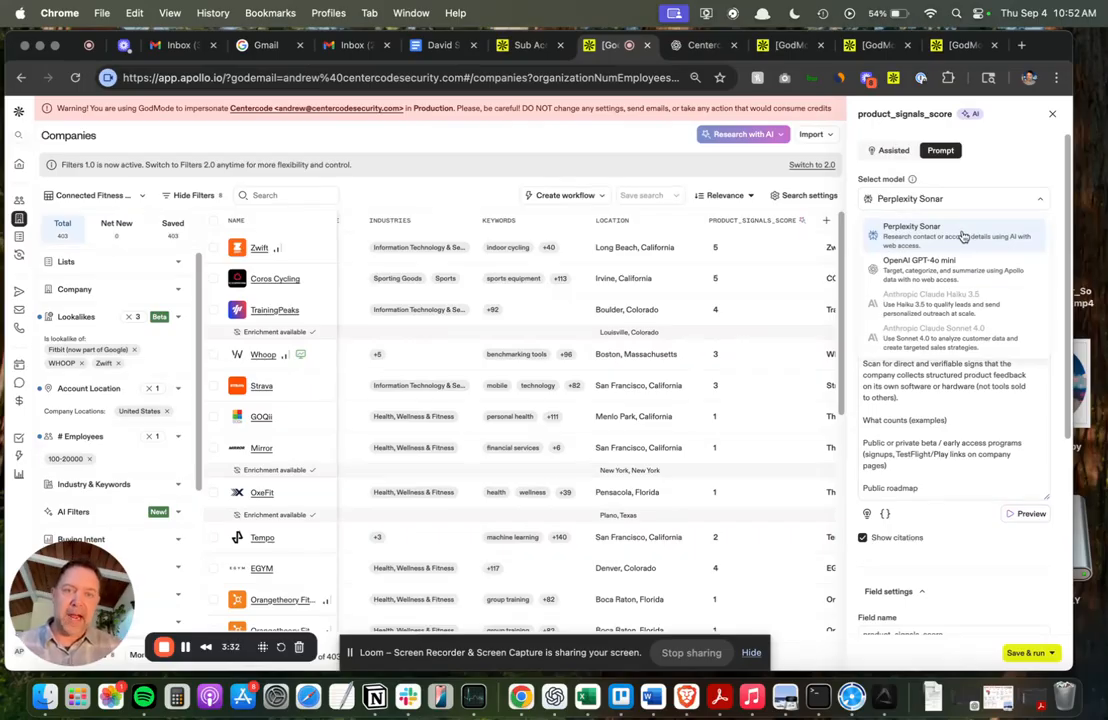
click(904, 418)
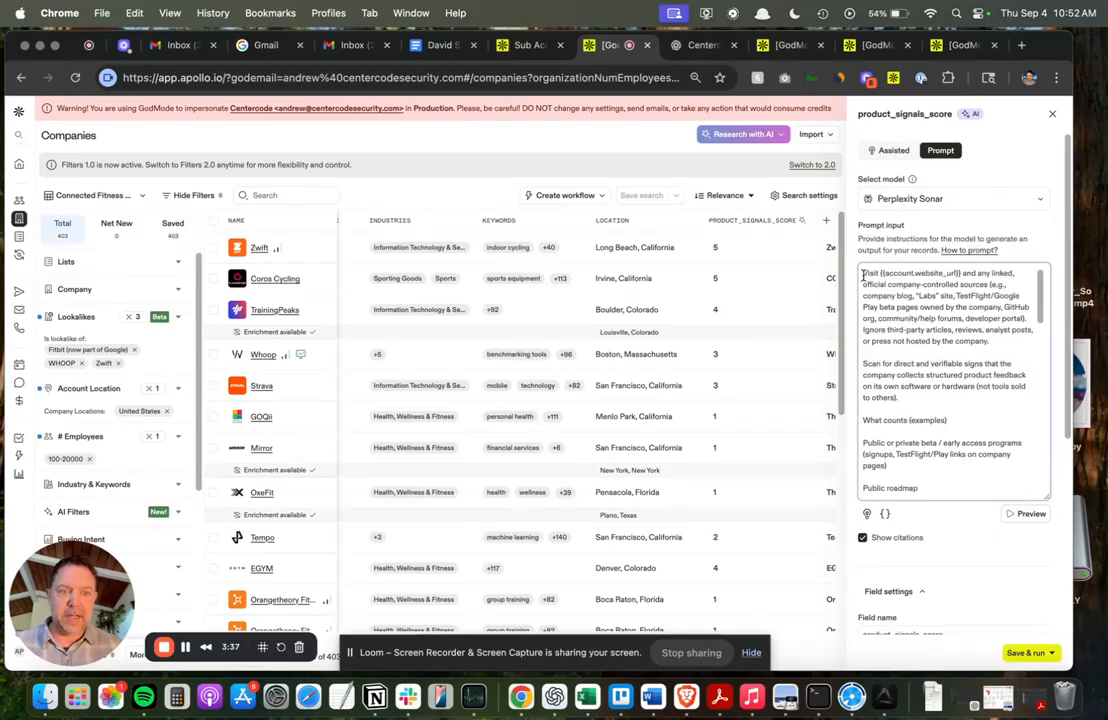
Scroll through the product_signals_score prompt input to examine its instructions and scoring criteria from 1 to 5.
drag(864, 272, 918, 270)
scroll(917, 360, down, 8)
scroll(925, 386, down, 3)
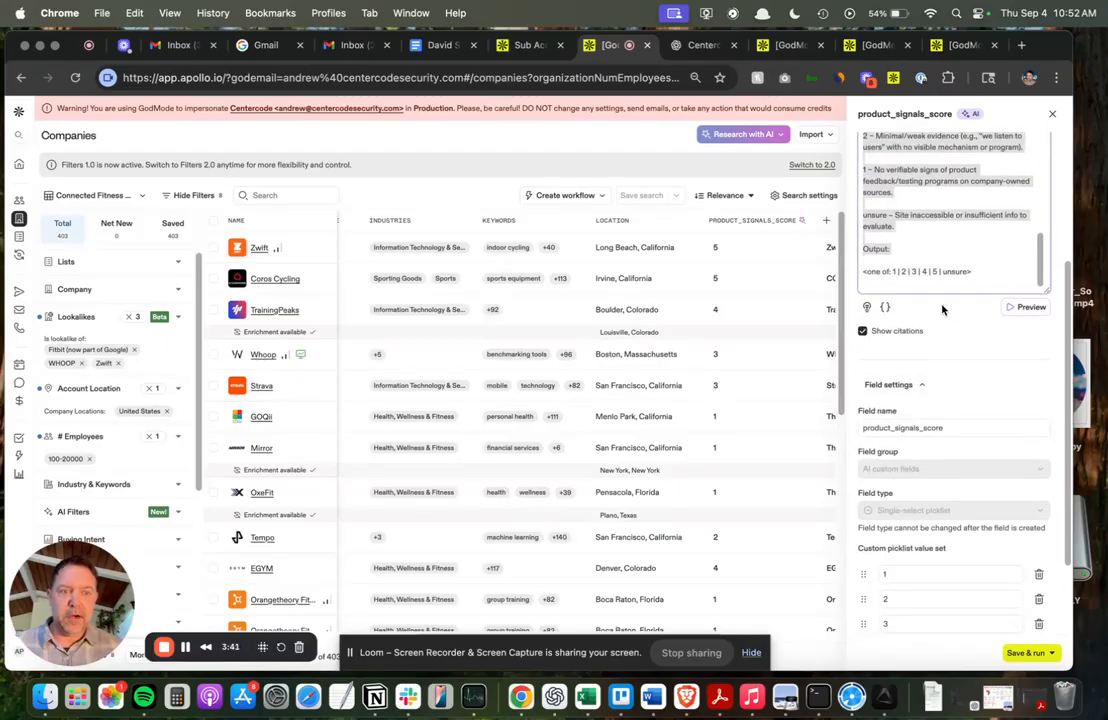
scroll(971, 346, up, 3)
click(935, 347)
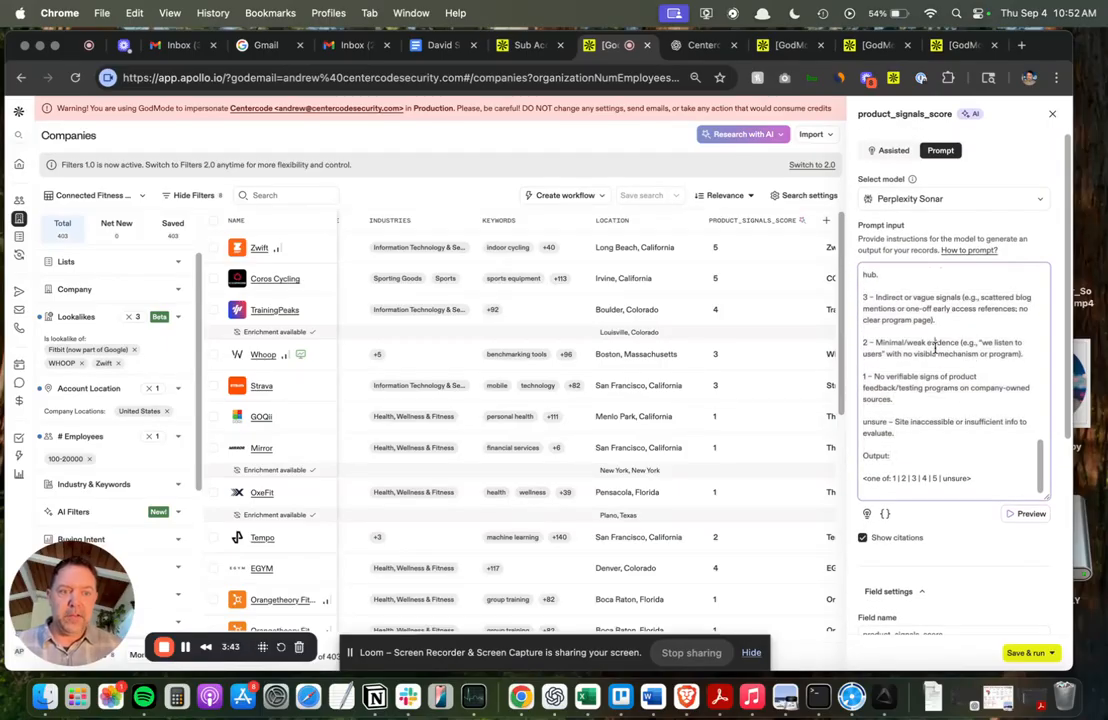
scroll(935, 347, up, 5)
scroll(935, 347, up, 5)
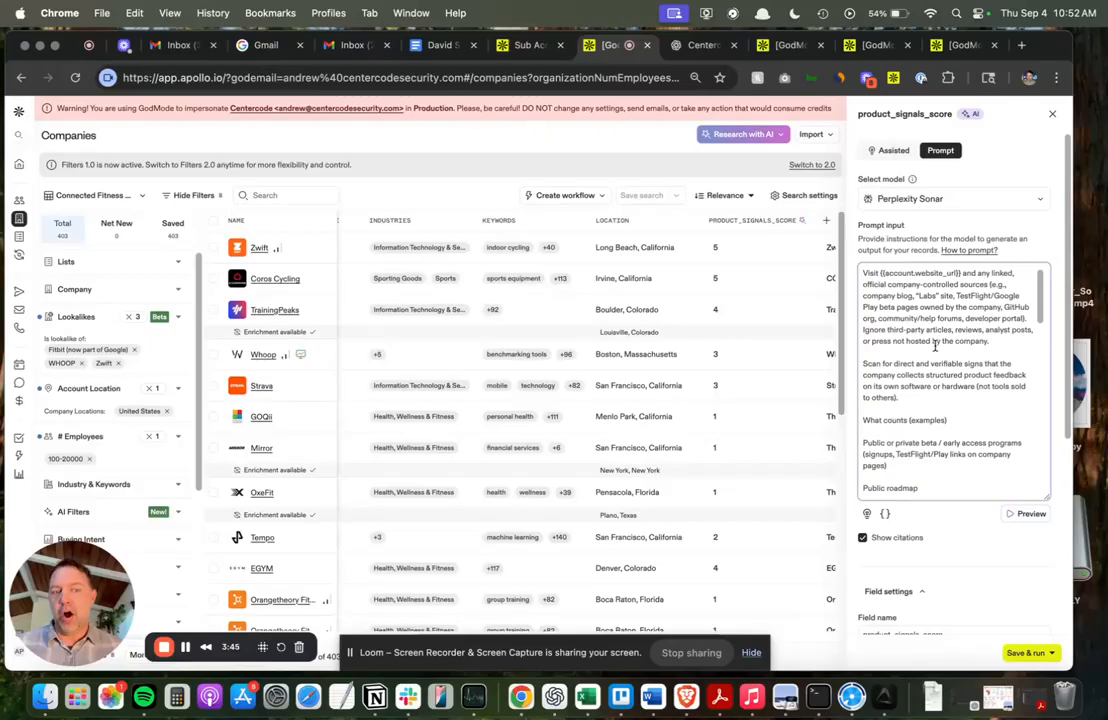
scroll(933, 375, down, 10)
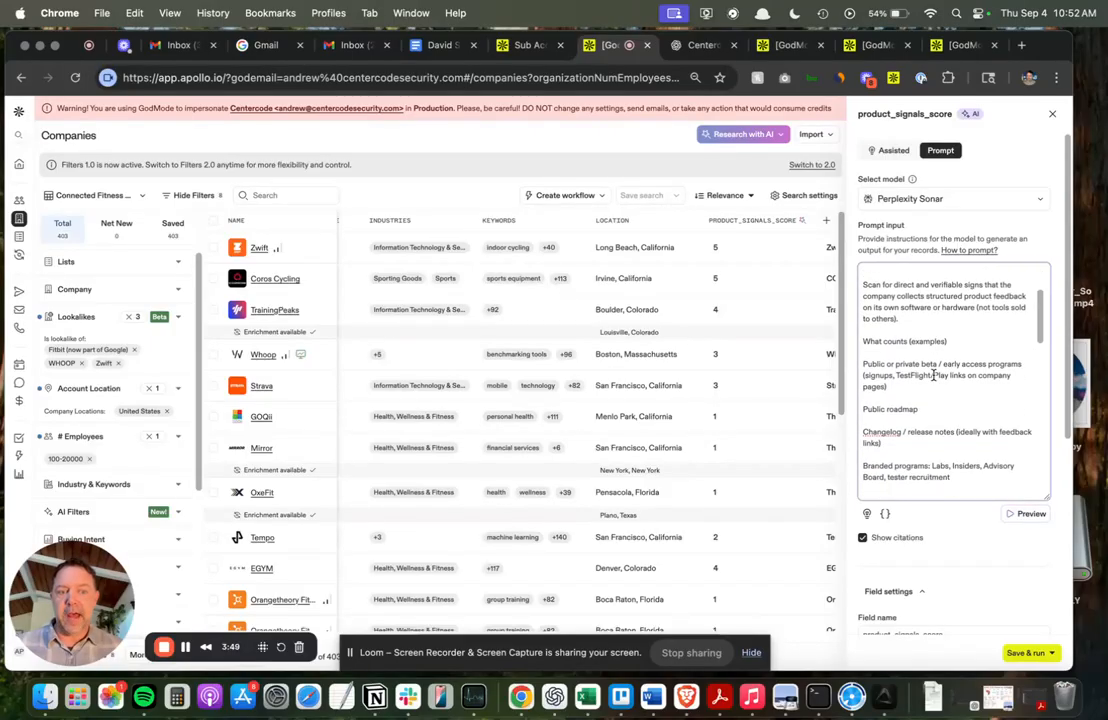
scroll(933, 375, down, 10)
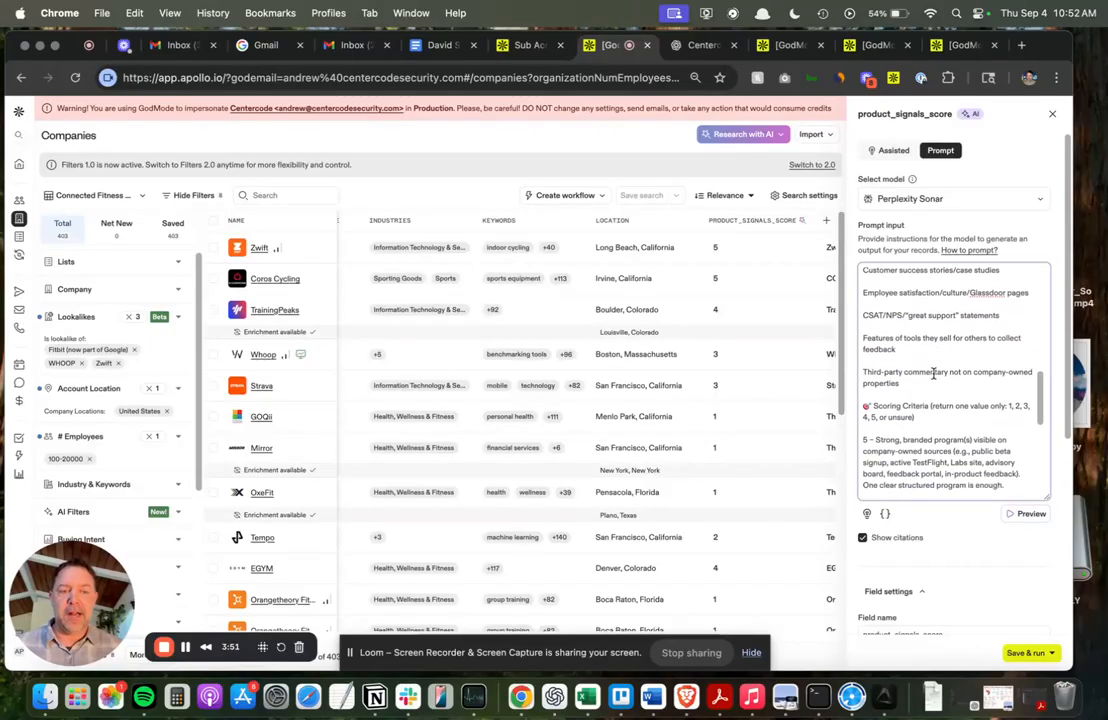
scroll(935, 373, down, 3)
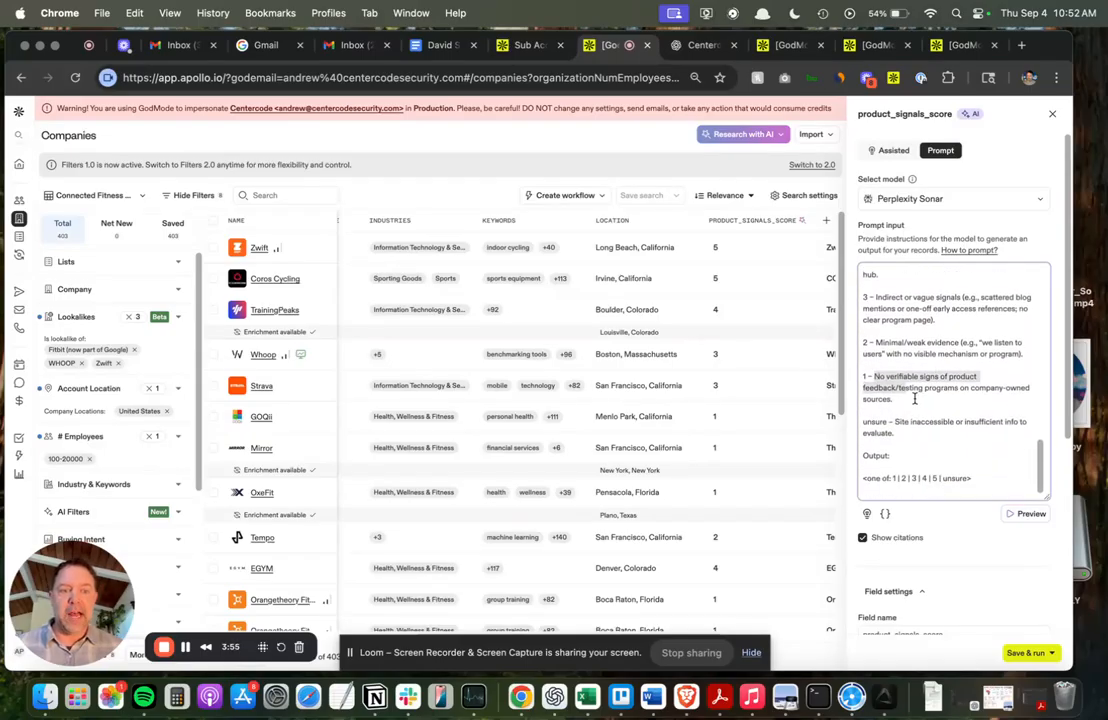
drag(876, 383, 866, 376)
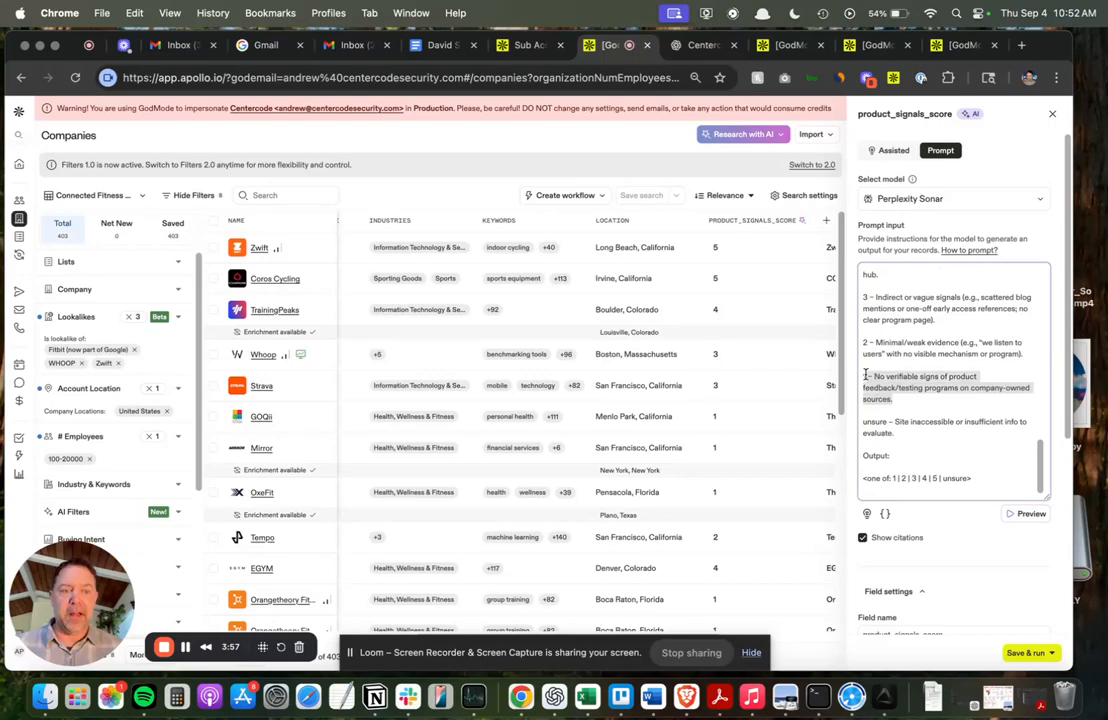
scroll(885, 377, up, 1)
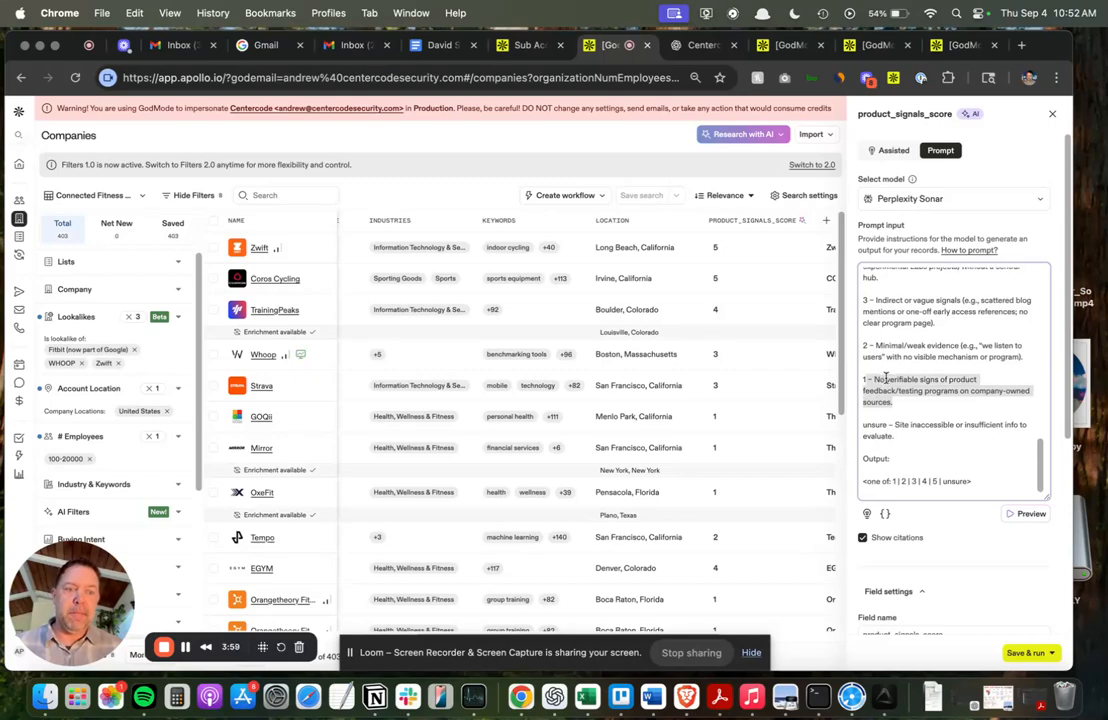
scroll(885, 377, up, 5)
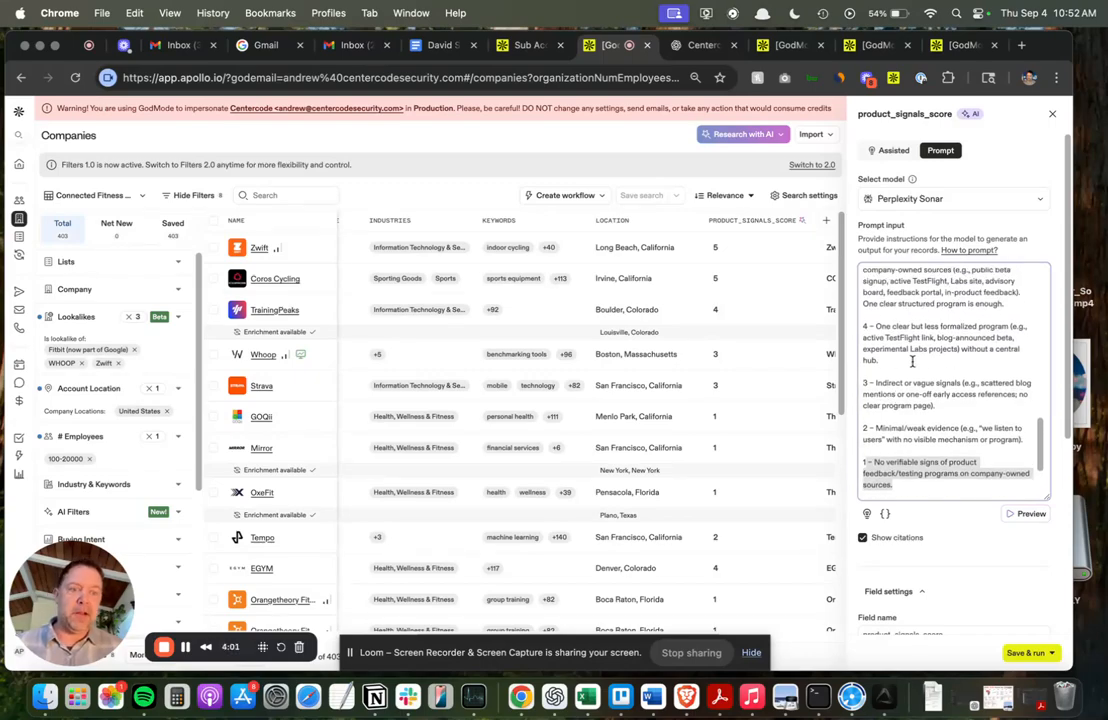
scroll(911, 362, up, 3)
Examine the 'What counts' signal examples in the prompt input, such as beta programs, roadmaps and changelogs.
drag(880, 329, 938, 378)
scroll(910, 352, up, 5)
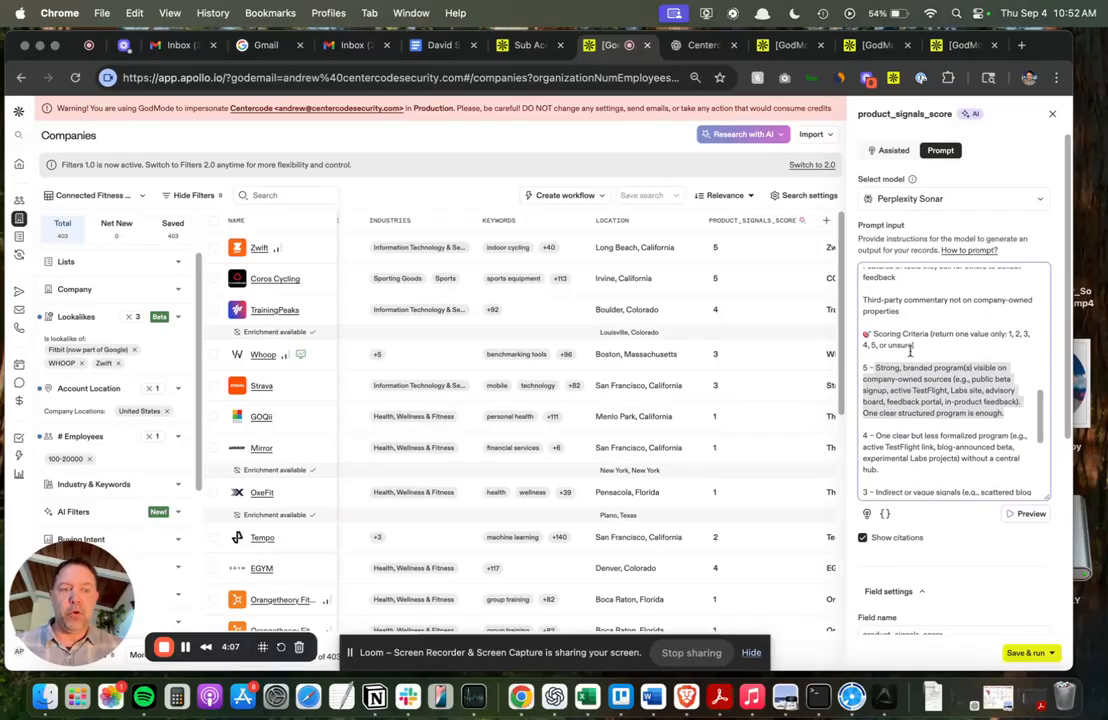
scroll(910, 351, up, 4)
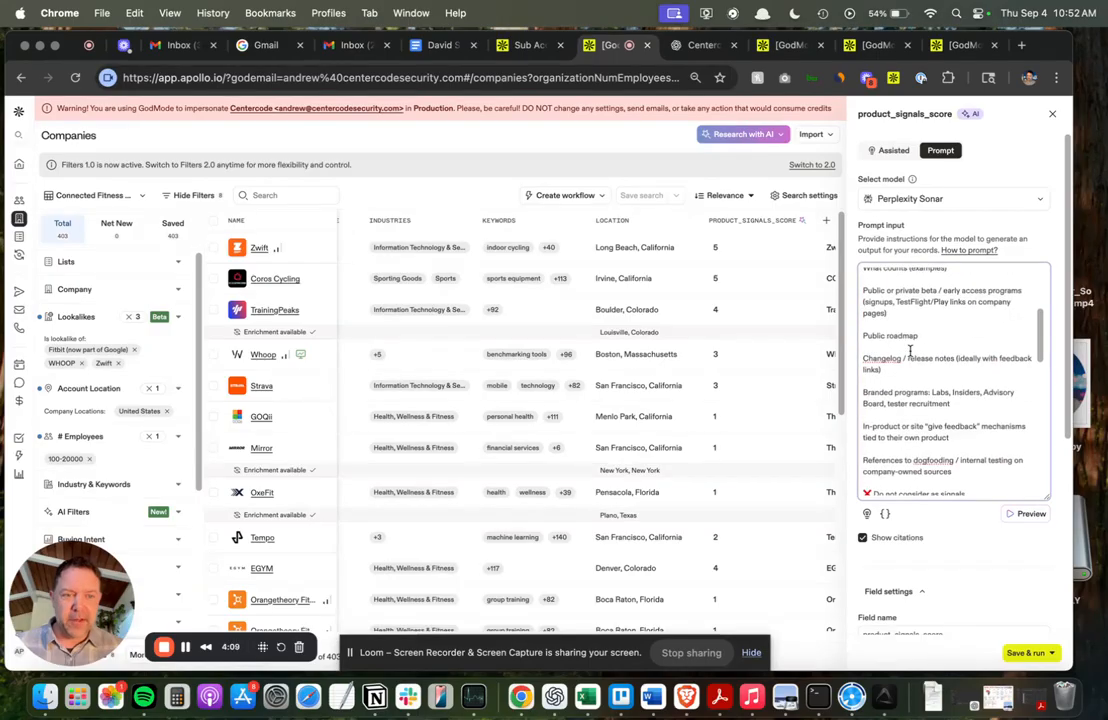
scroll(906, 364, down, 1)
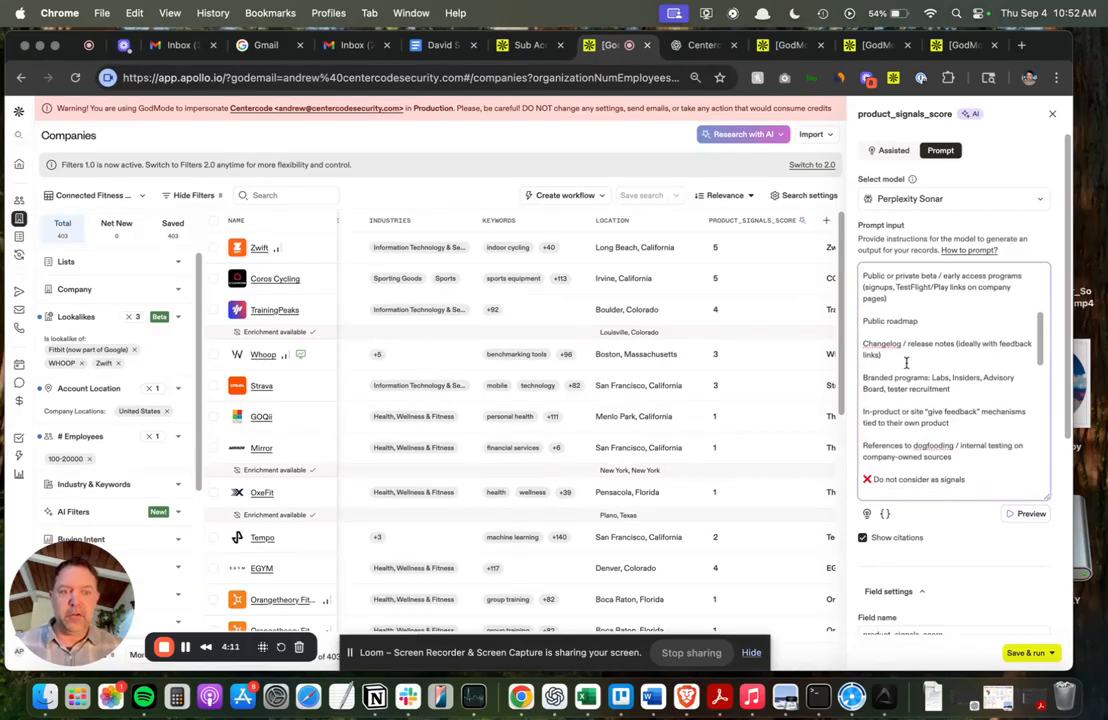
scroll(915, 400, up, 2)
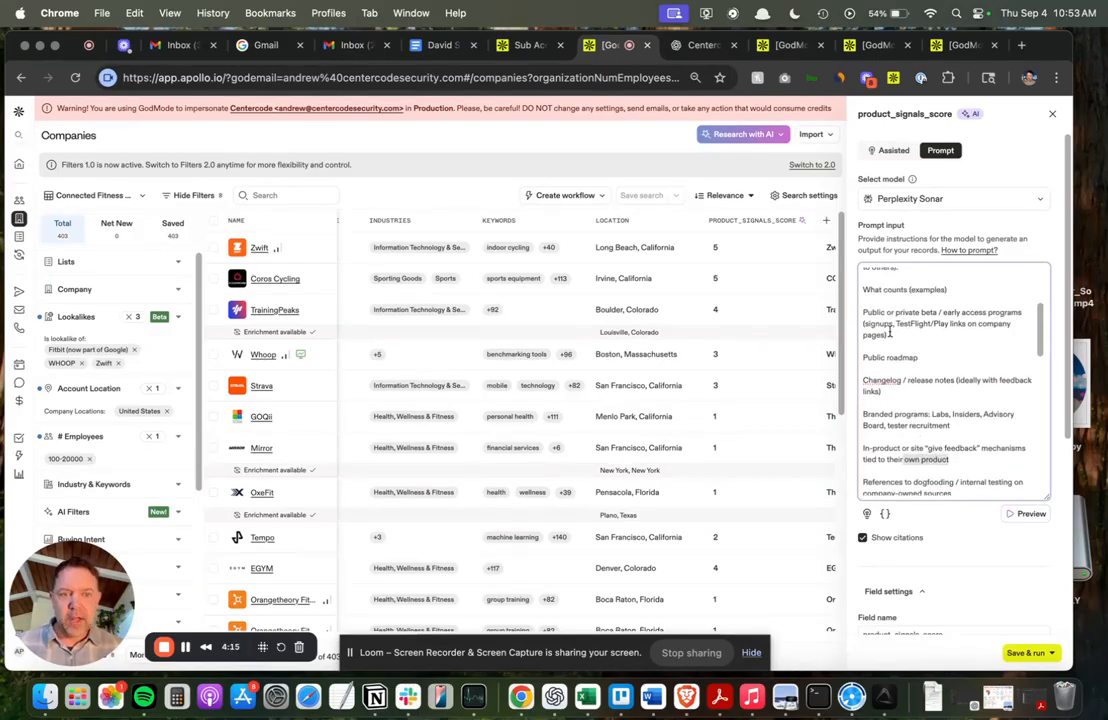
drag(864, 312, 863, 357)
click(908, 337)
click(930, 373)
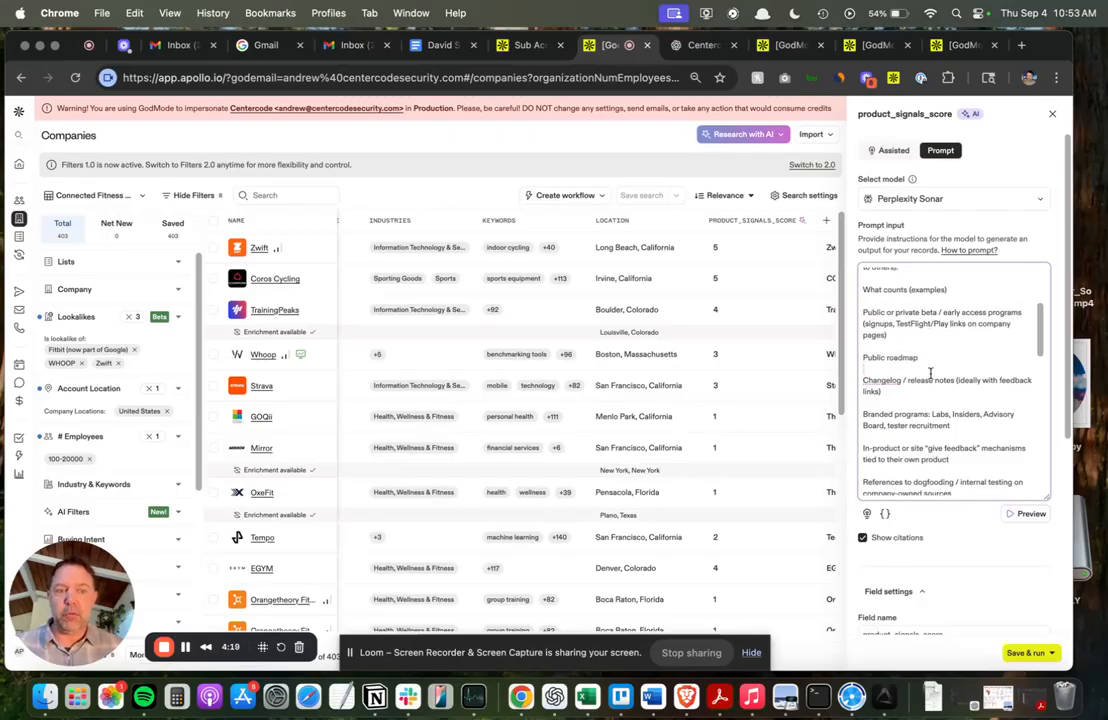
triple_click(932, 380)
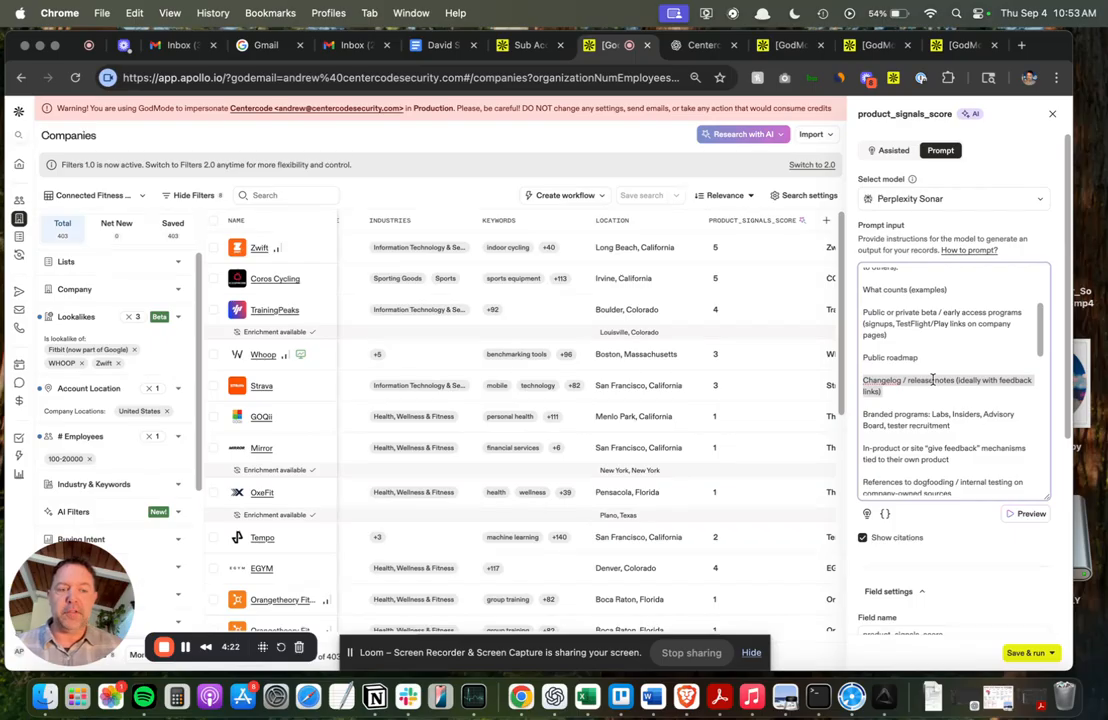
scroll(932, 380, down, 4)
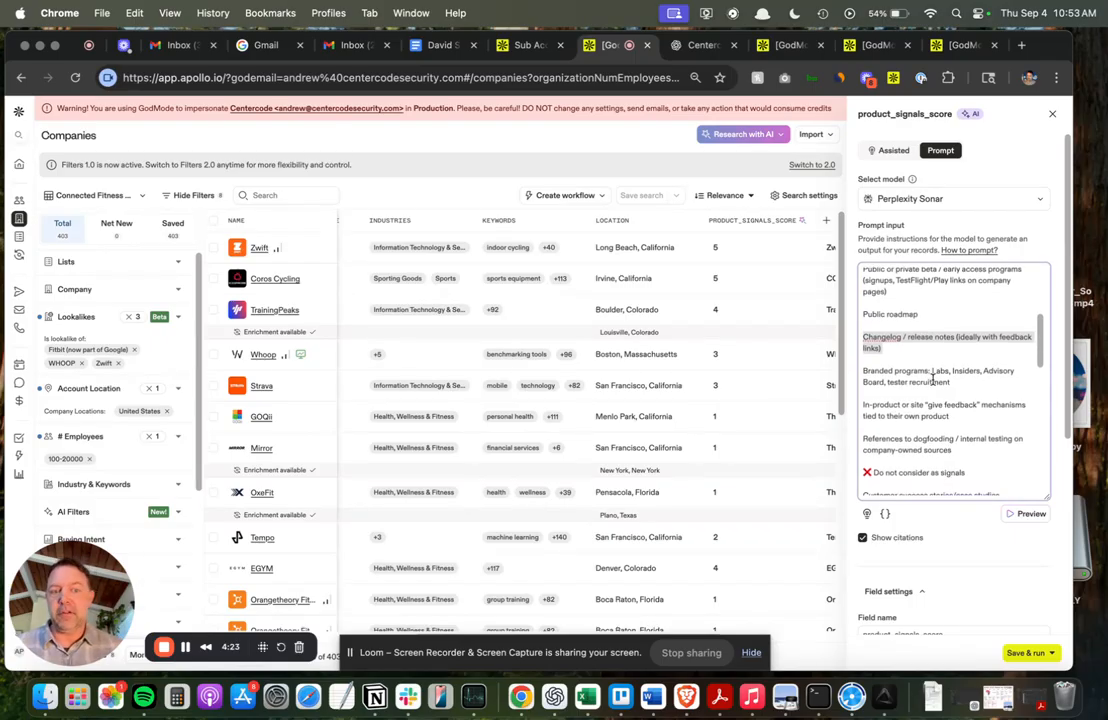
Examine the 'Do not consider as signals' exclusions in the prompt input, such as case studies, Glassdoor pages and CSAT statements.
scroll(932, 380, down, 5)
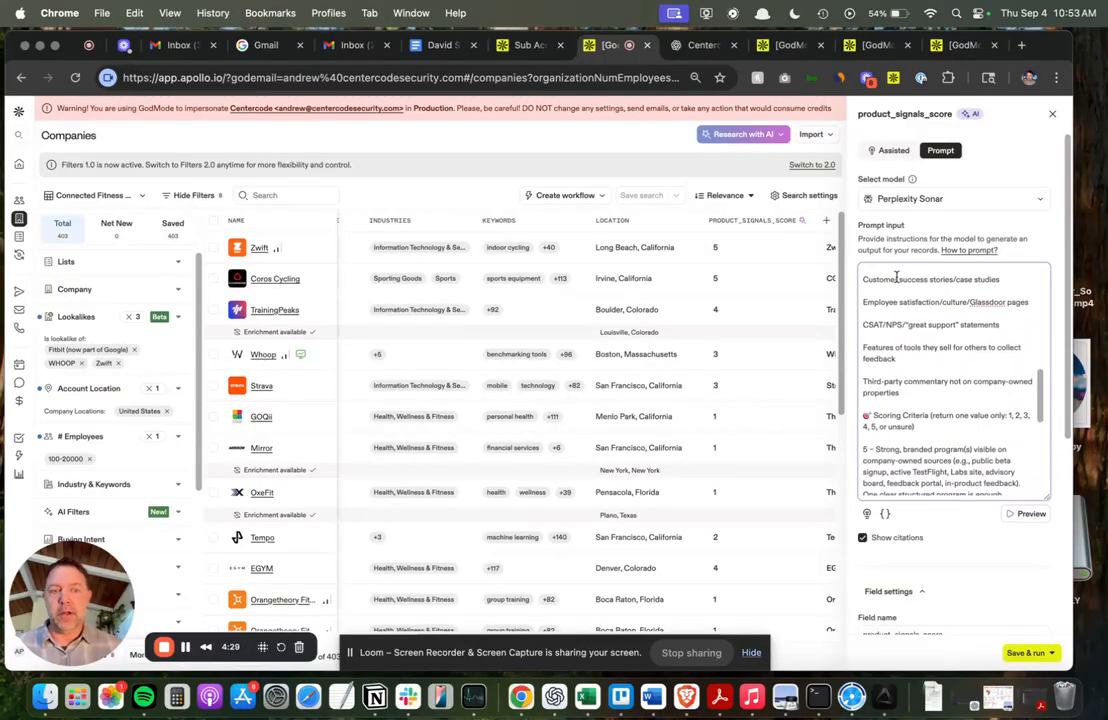
triple_click(900, 303)
click(912, 331)
triple_click(916, 303)
click(920, 333)
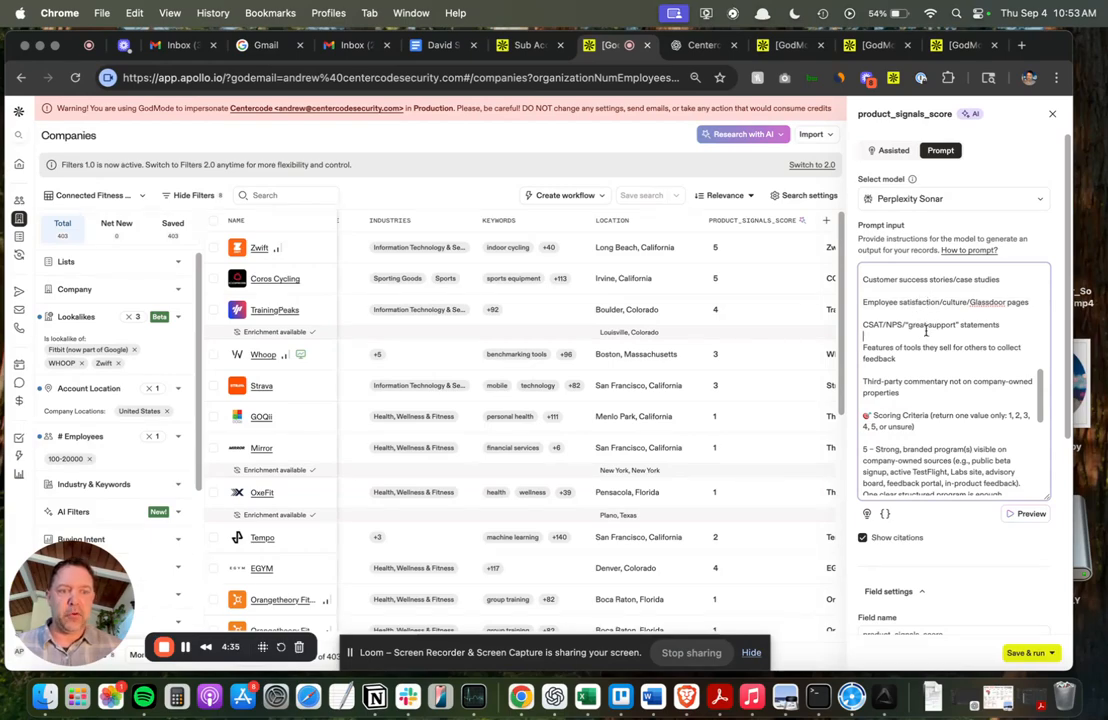
Scroll through the 1 to 5 scoring criteria and output format, then review the field name and picklist values in the field settings.
scroll(926, 336, down, 5)
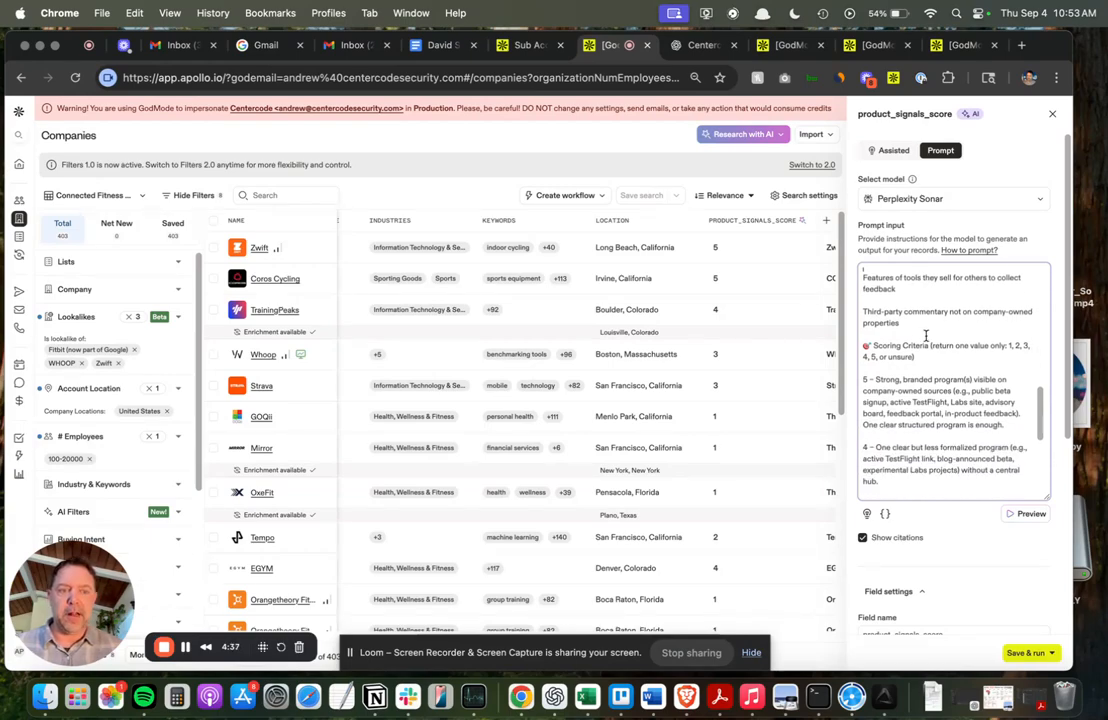
scroll(922, 332, down, 3)
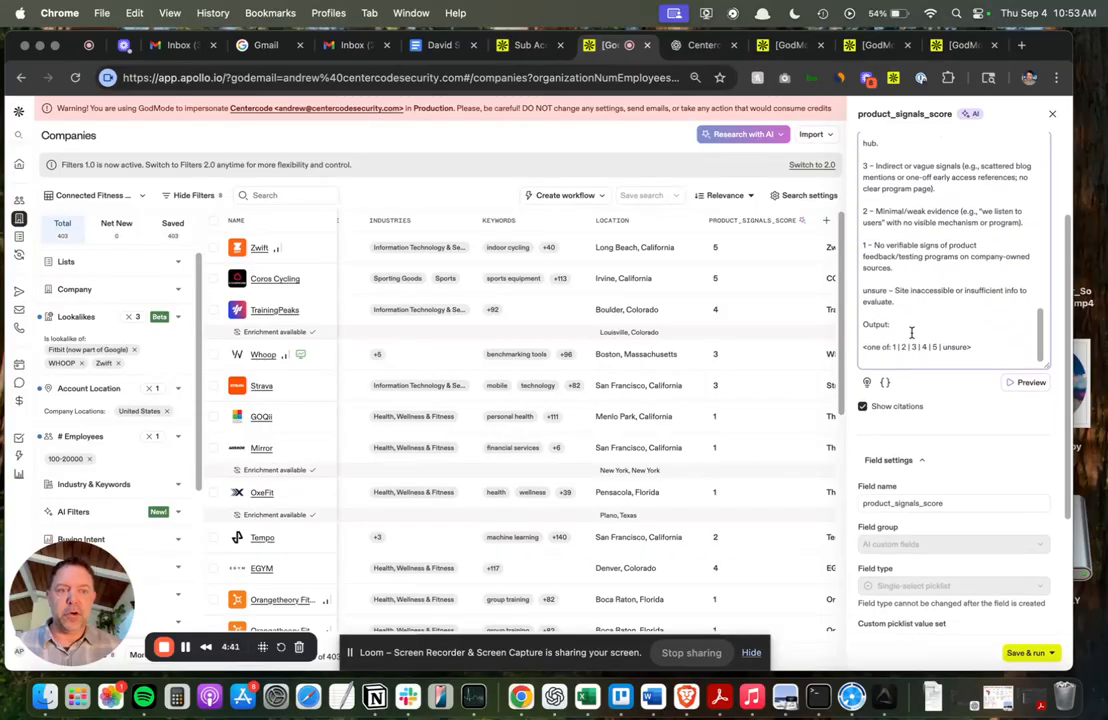
scroll(905, 330, down, 4)
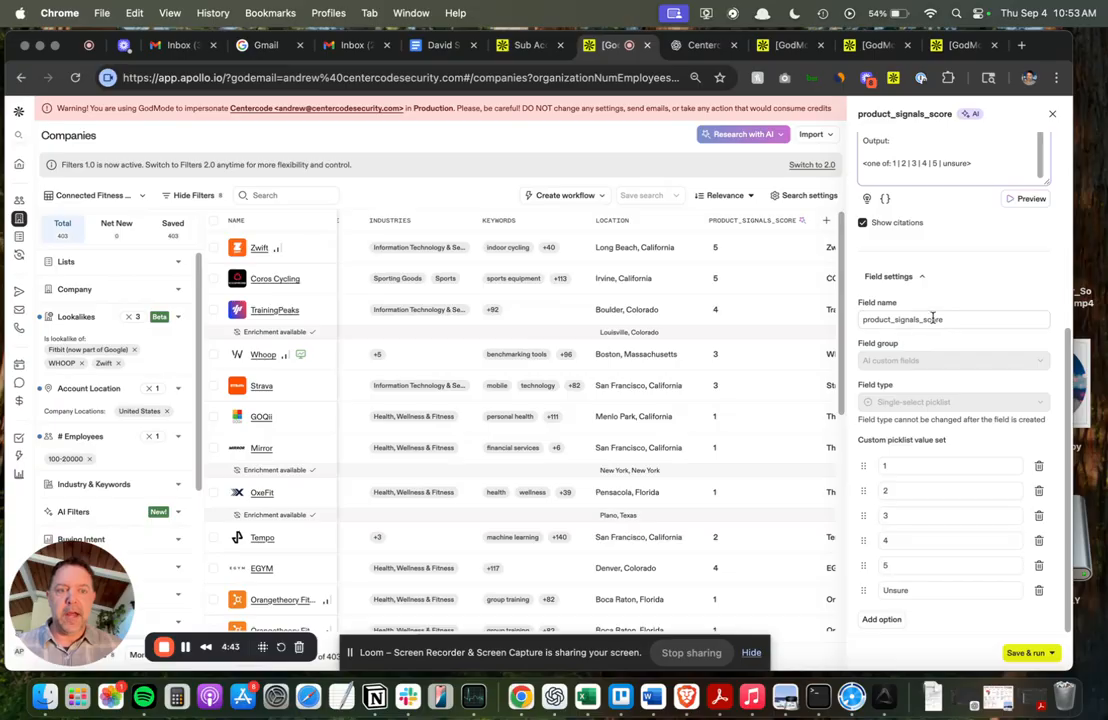
double_click(930, 318)
click(938, 319)
double_click(938, 319)
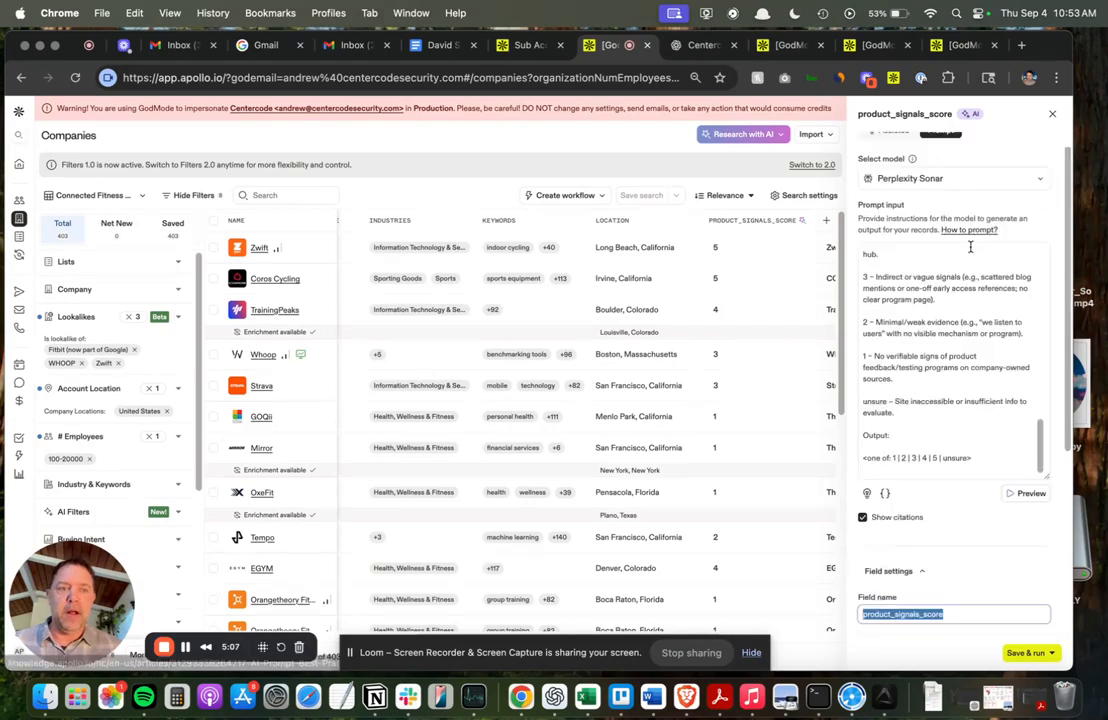
click(1030, 652)
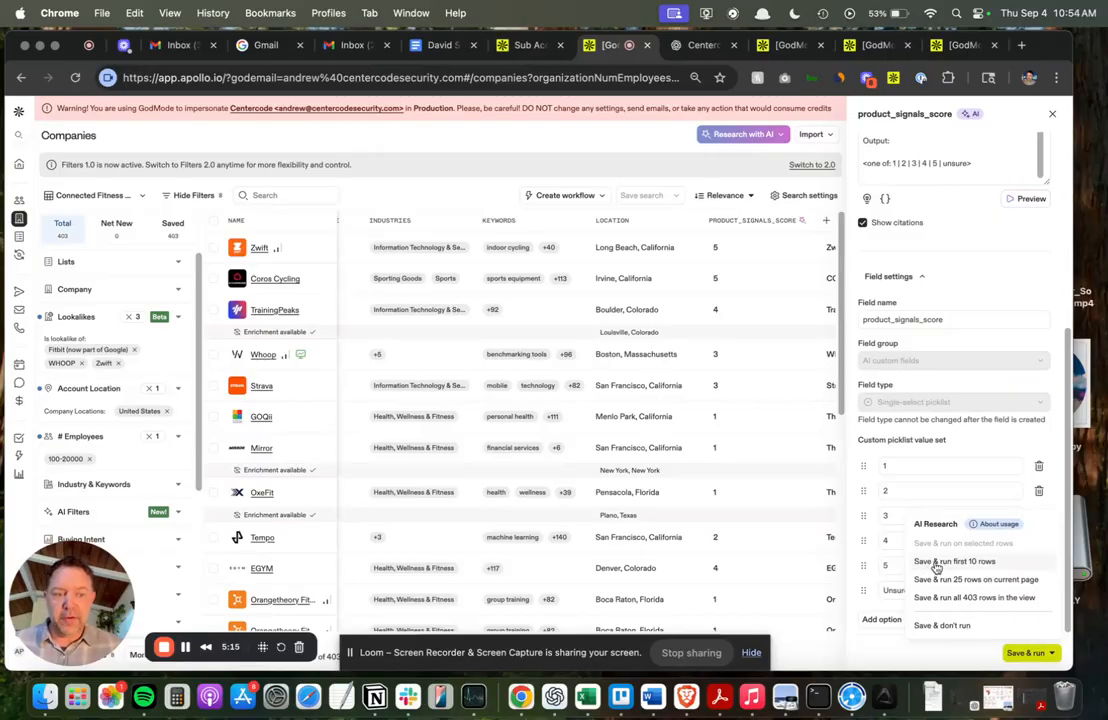
mouse_move(717, 247)
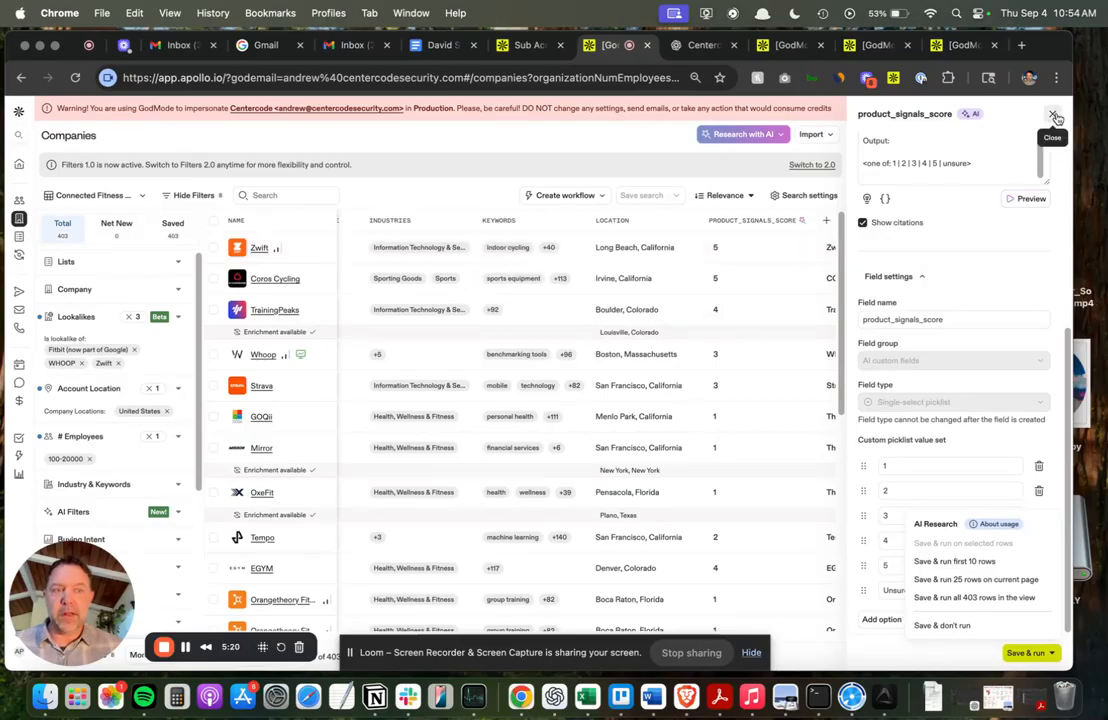
mouse_move(757, 252)
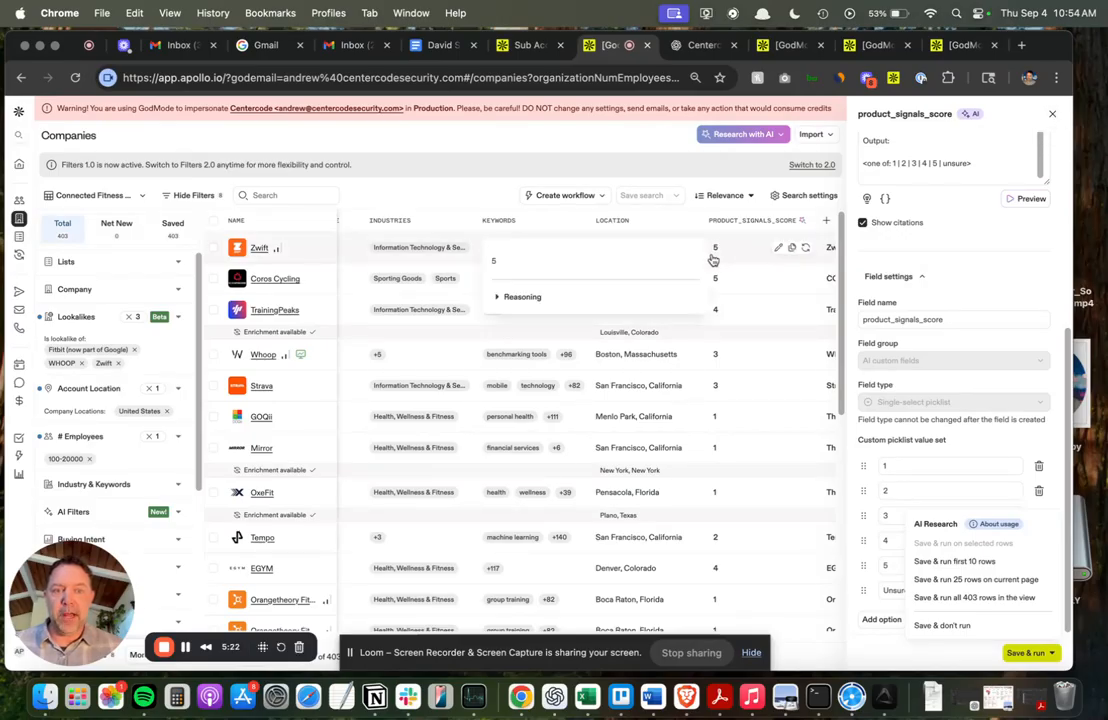
Expand and read the reasoning behind Zwift's product_signals_score, then close the field editor.
click(497, 298)
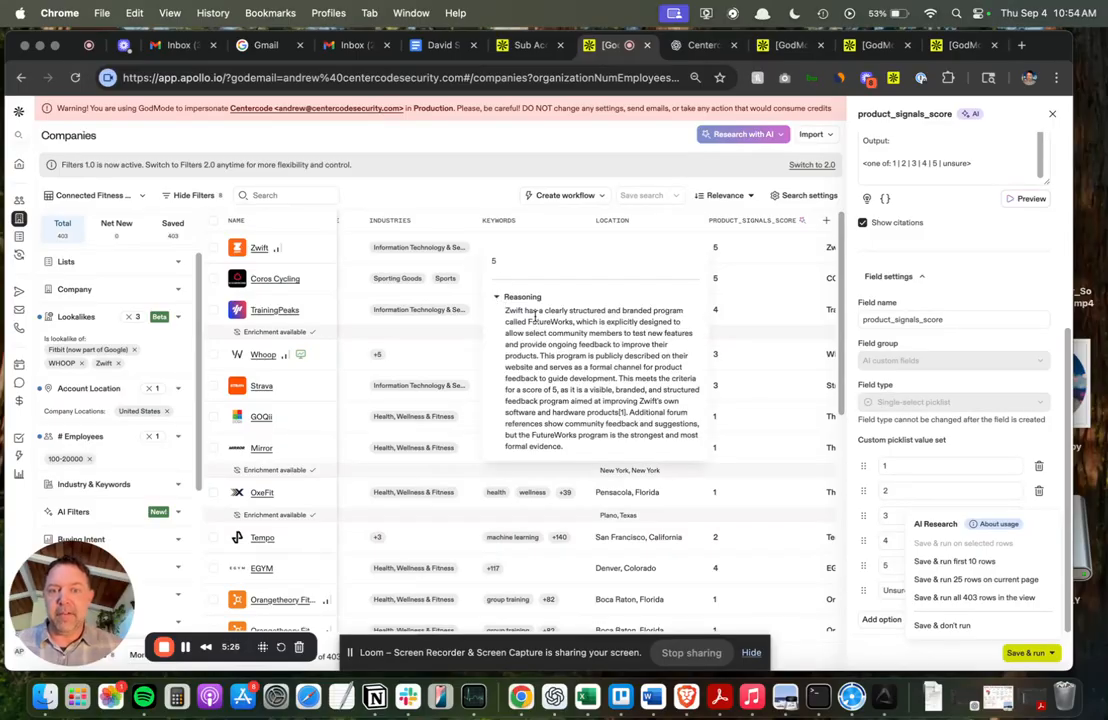
drag(506, 310, 603, 396)
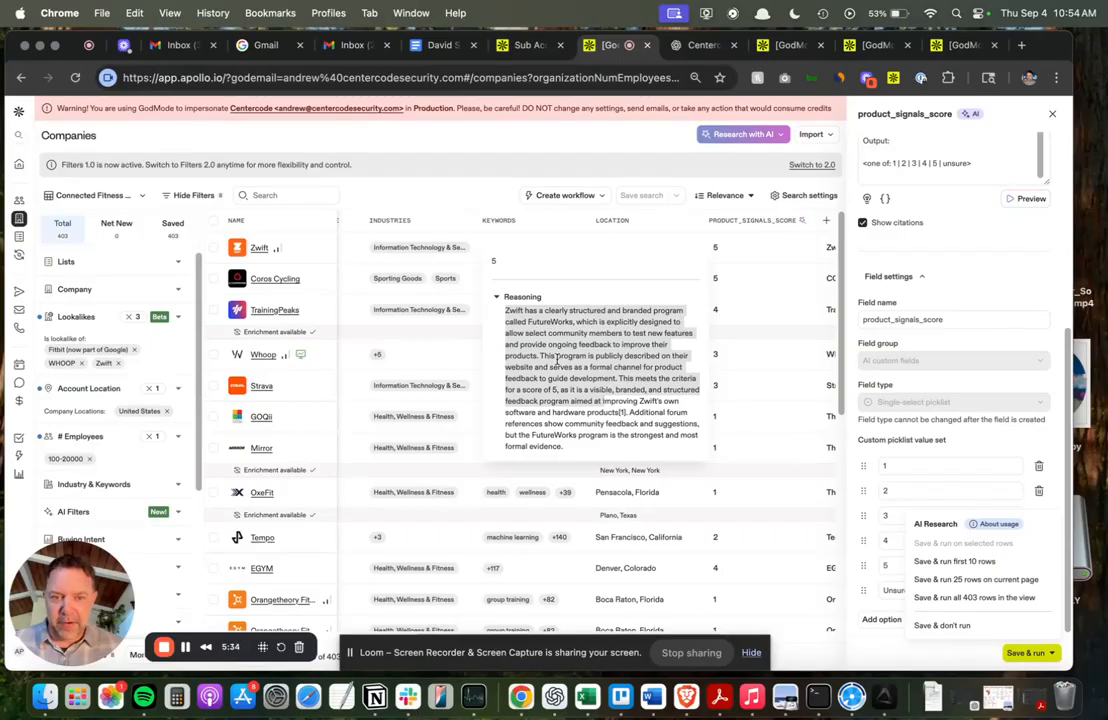
drag(529, 322, 561, 344)
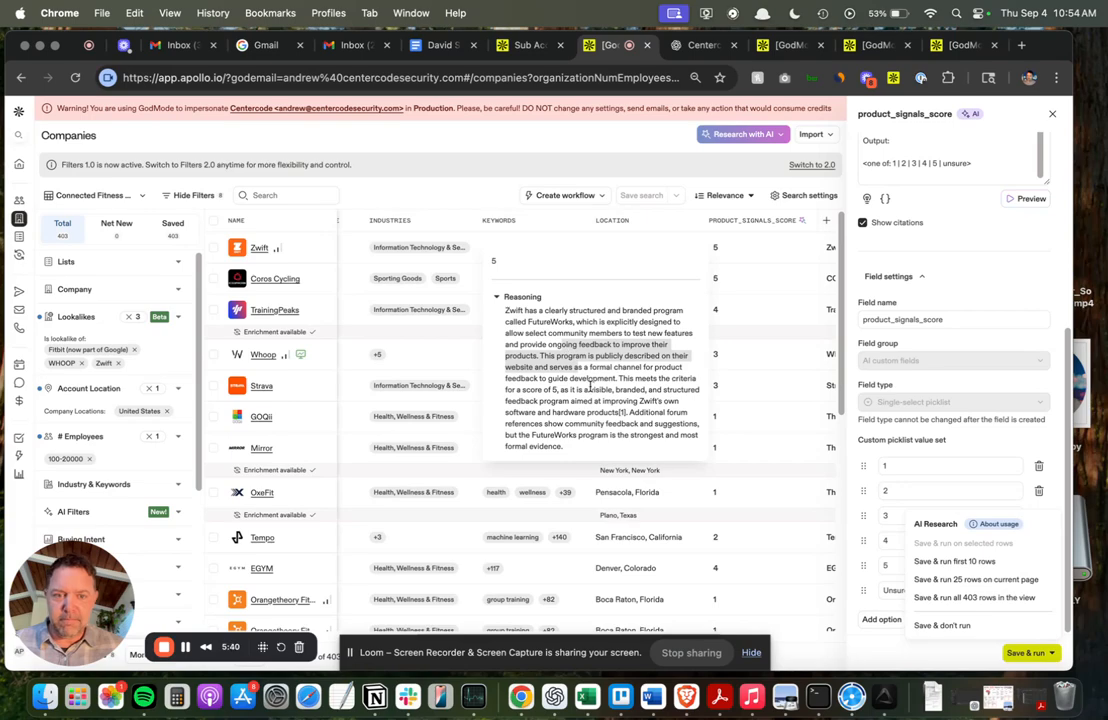
click(497, 297)
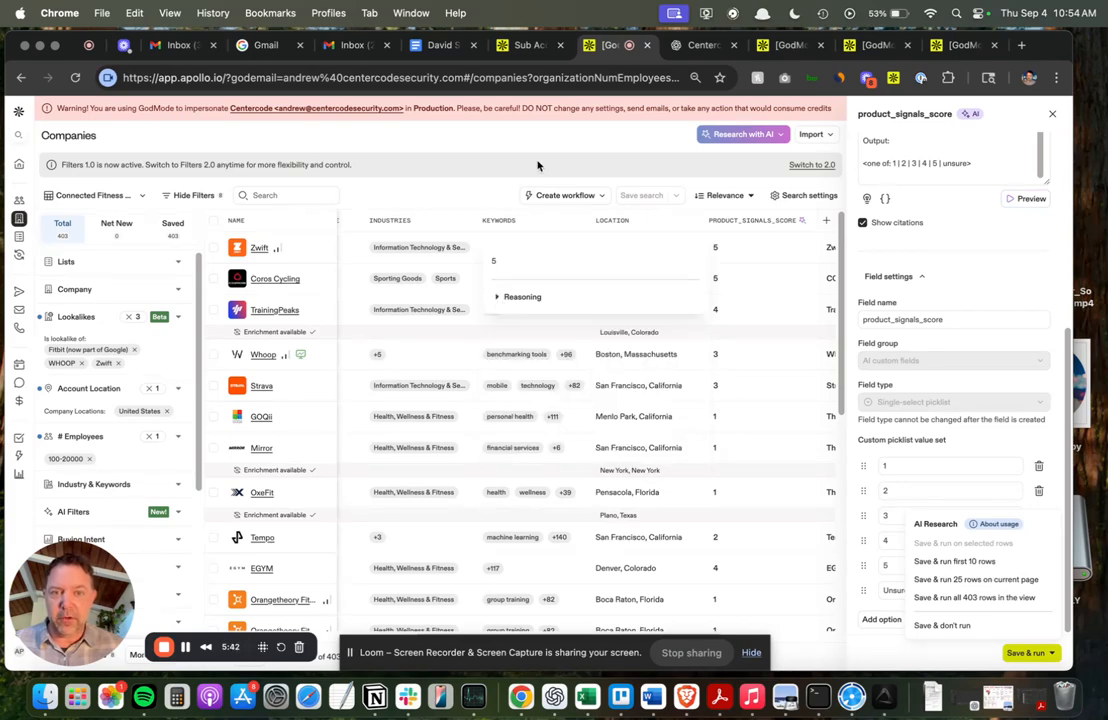
click(541, 169)
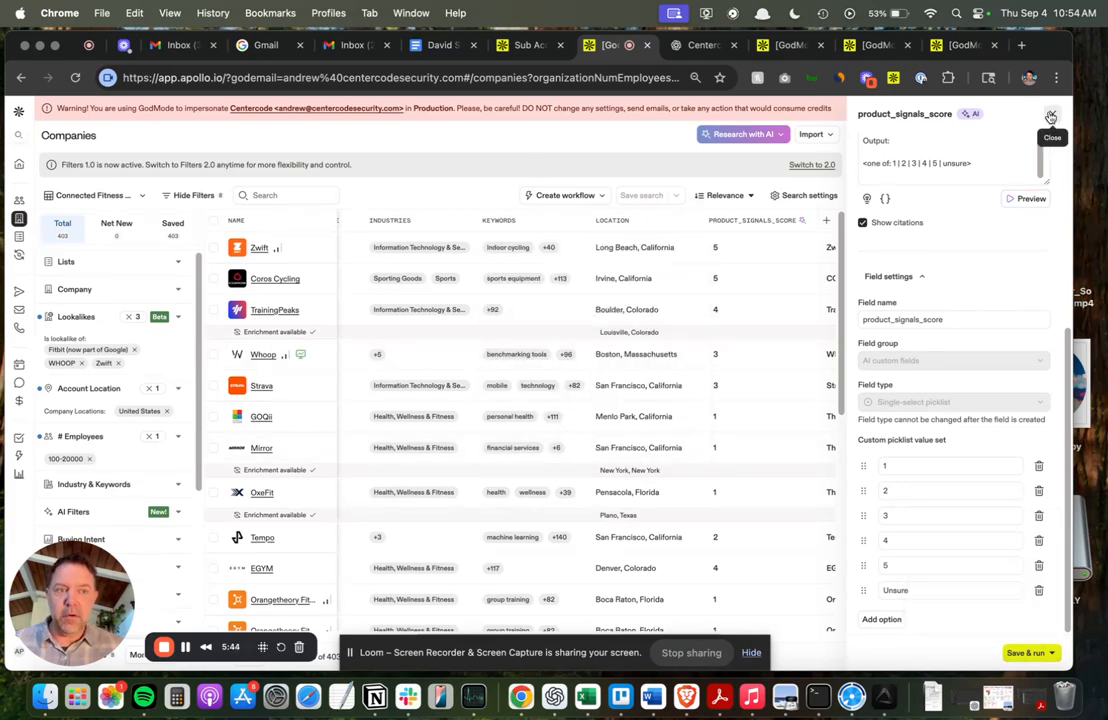
key(Escape)
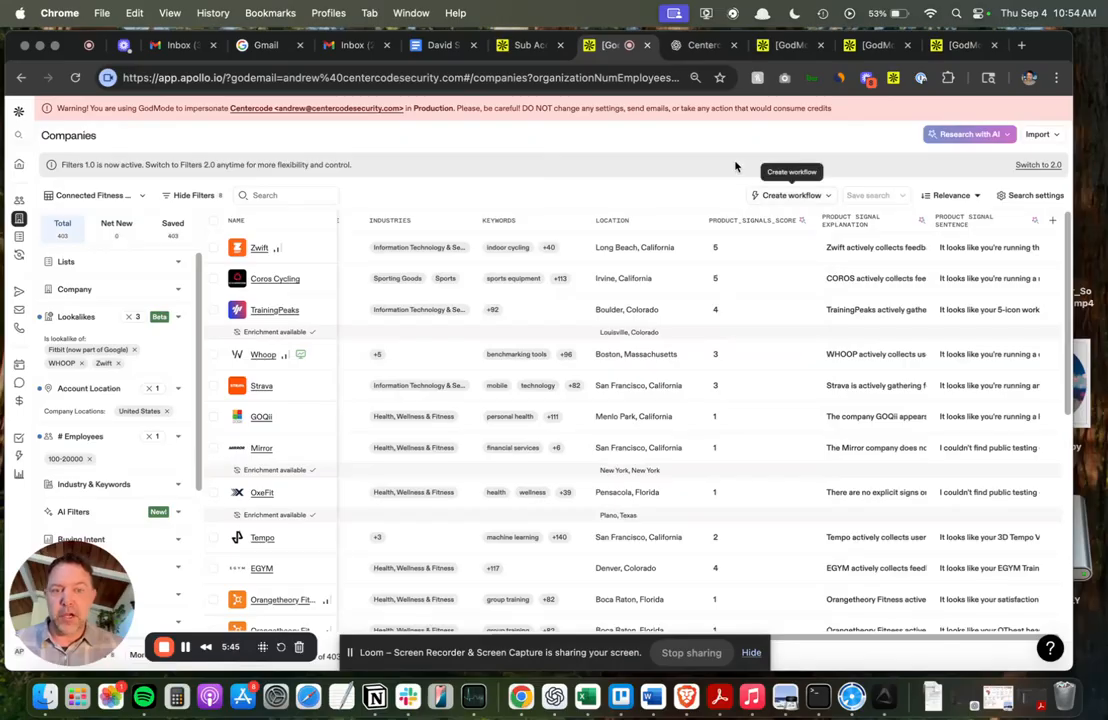
Switch to the ChatGPT tab and step through the matches for 'product signal' in the conversation.
click(700, 47)
drag(481, 260, 616, 433)
click(616, 434)
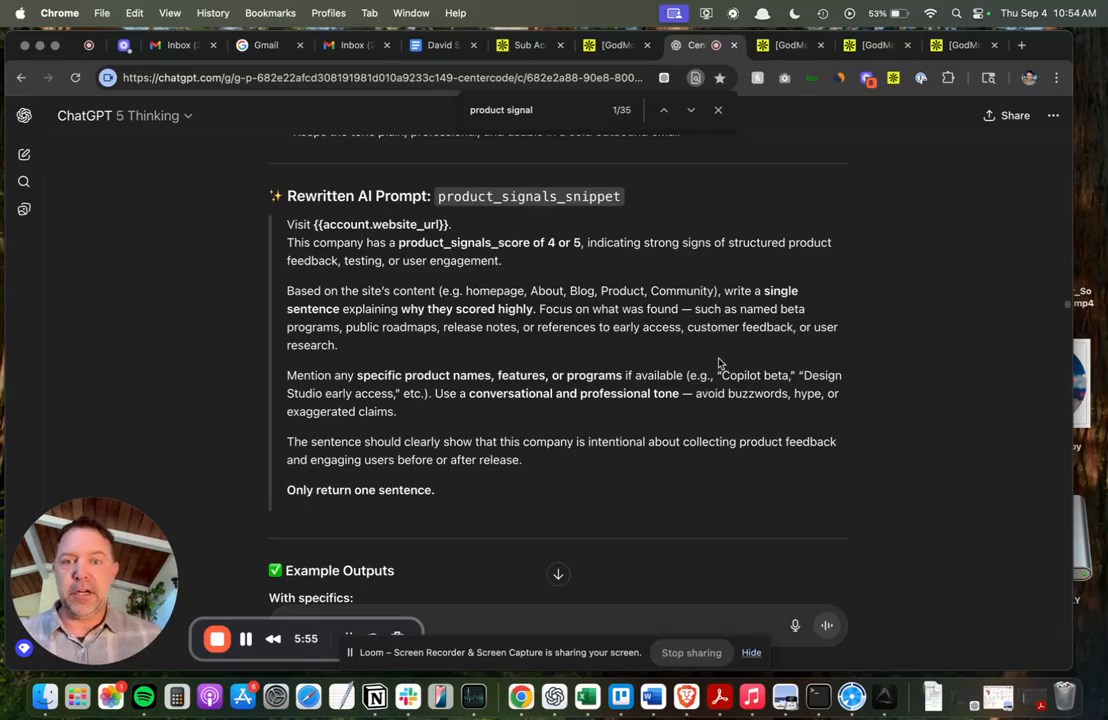
scroll(721, 364, up, 1)
scroll(721, 364, down, 2)
click(590, 112)
click(692, 111)
click(692, 111)
click(692, 111)
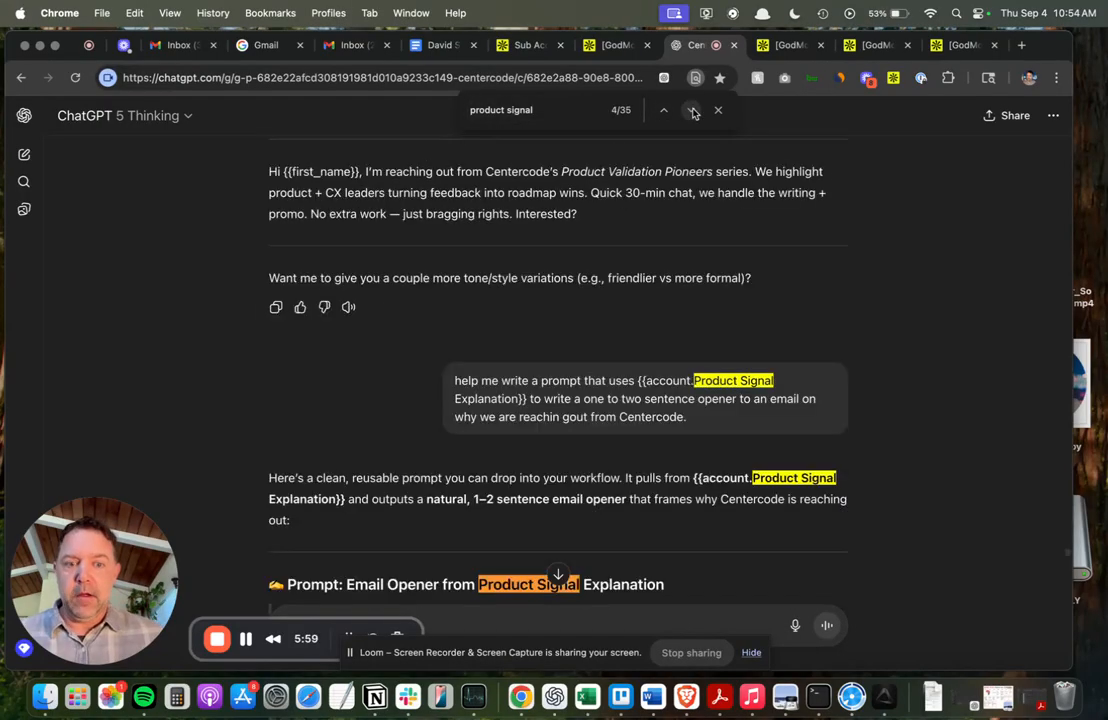
click(692, 111)
click(692, 111)
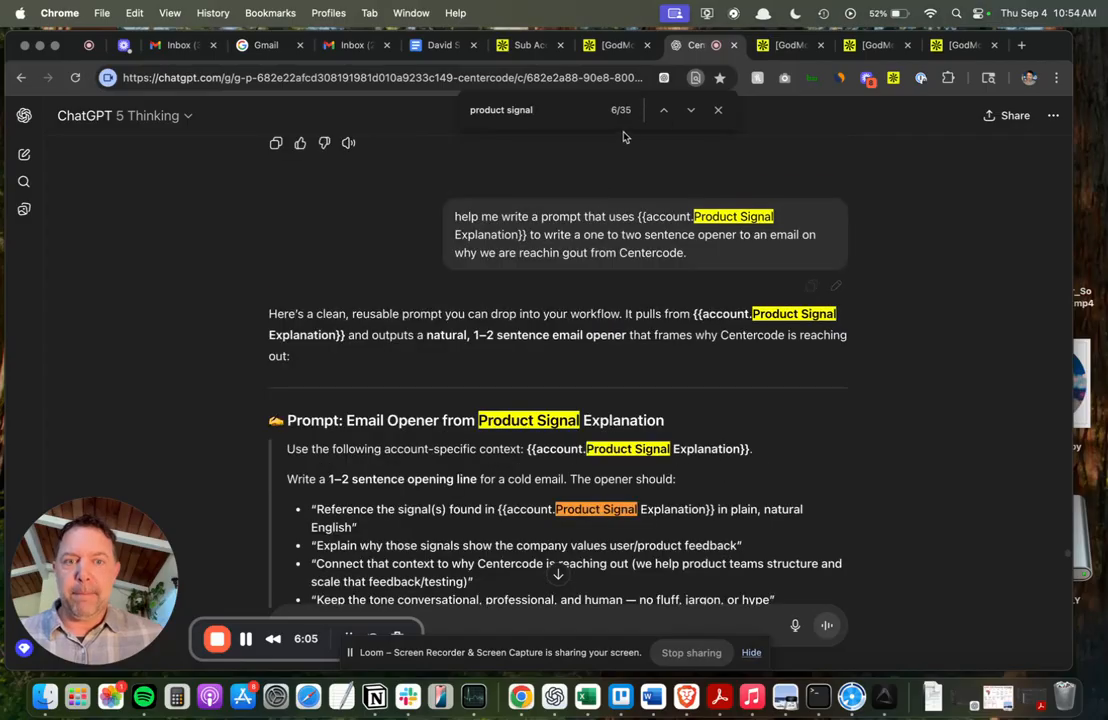
click(692, 111)
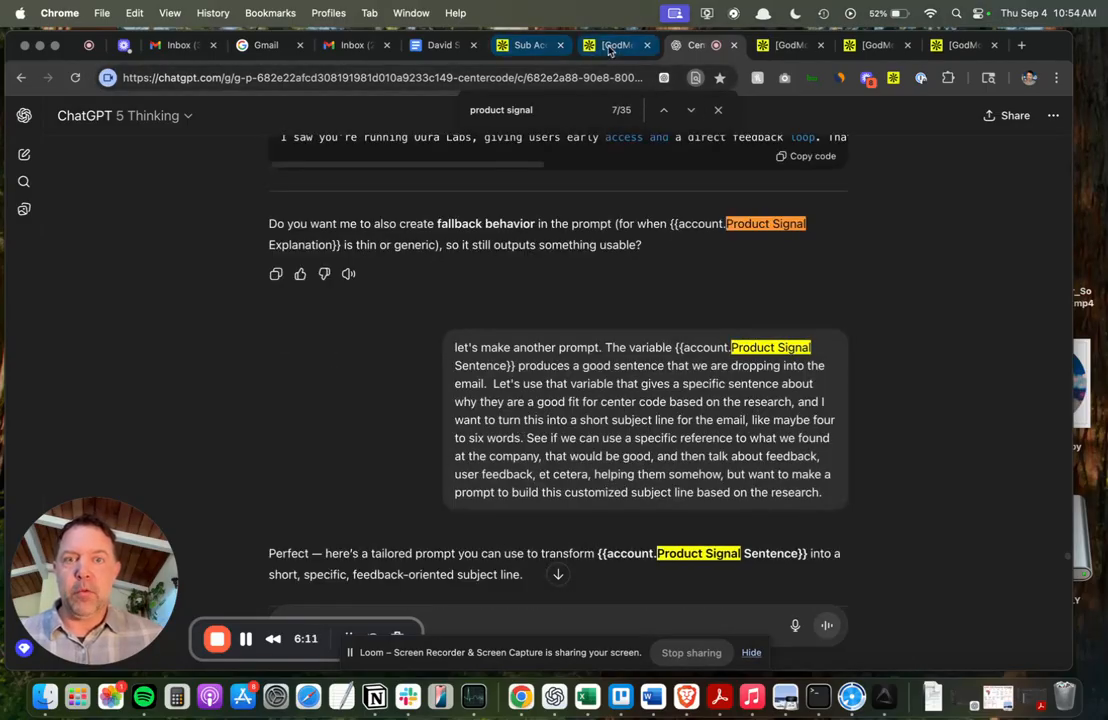
Return to the Apollo list, open the Product Signal Explanation field editor, and view Zwift's explanation value.
click(612, 46)
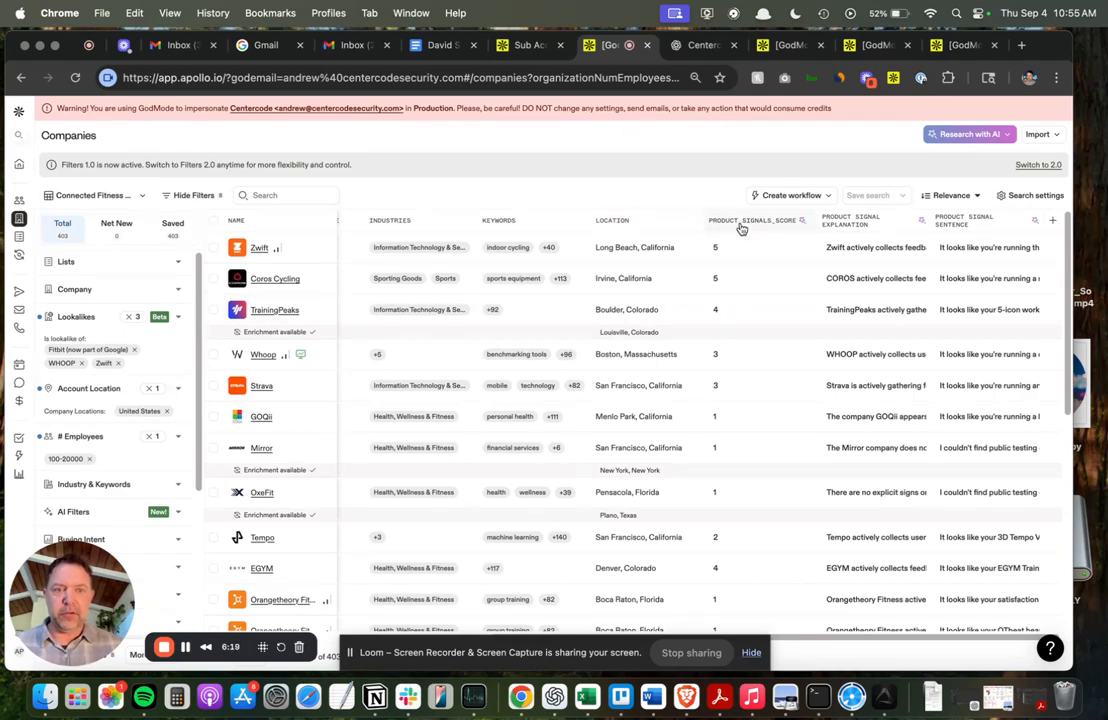
click(860, 224)
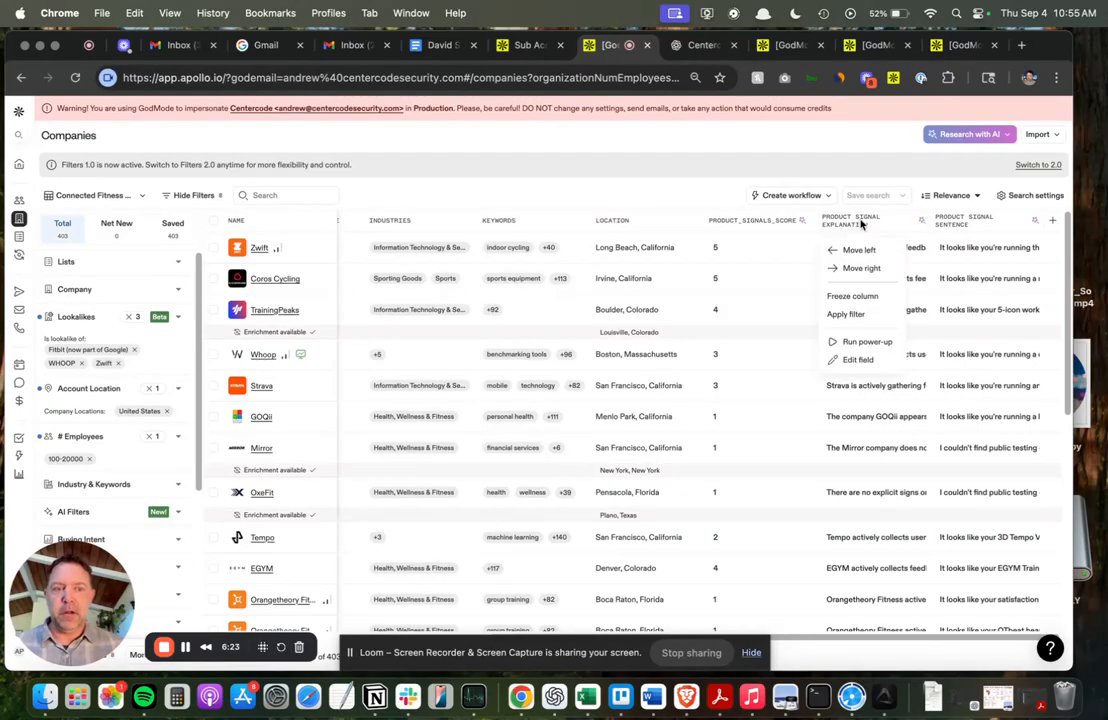
click(862, 361)
scroll(940, 480, down, 10)
click(1053, 117)
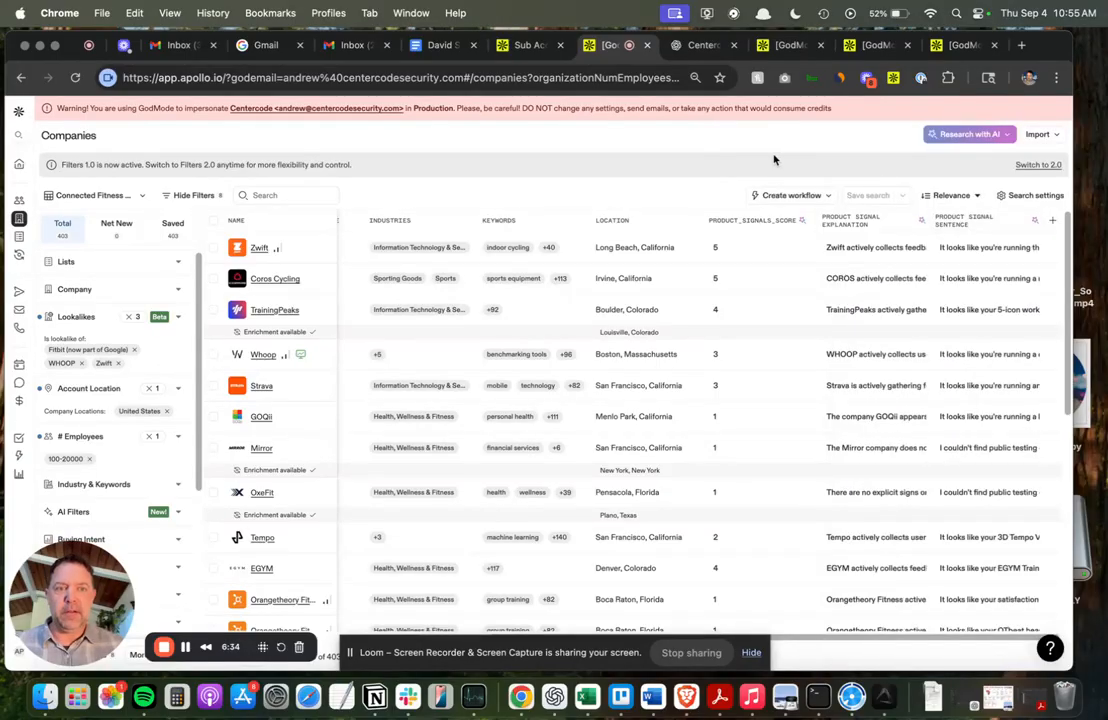
click(862, 257)
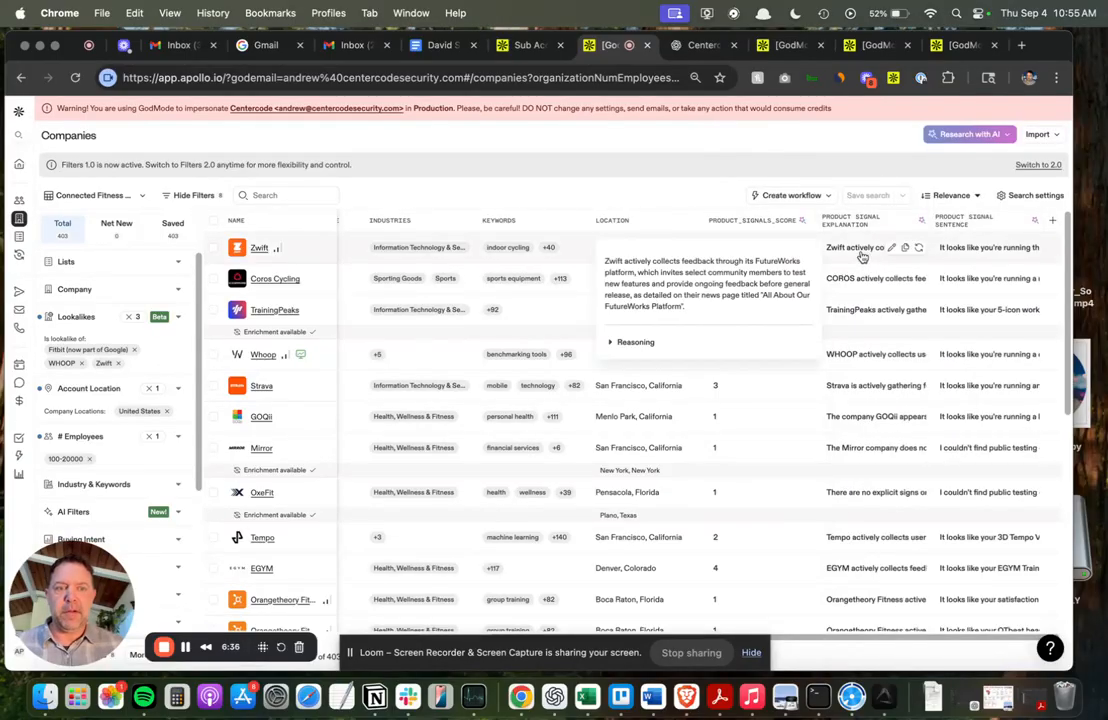
click(823, 148)
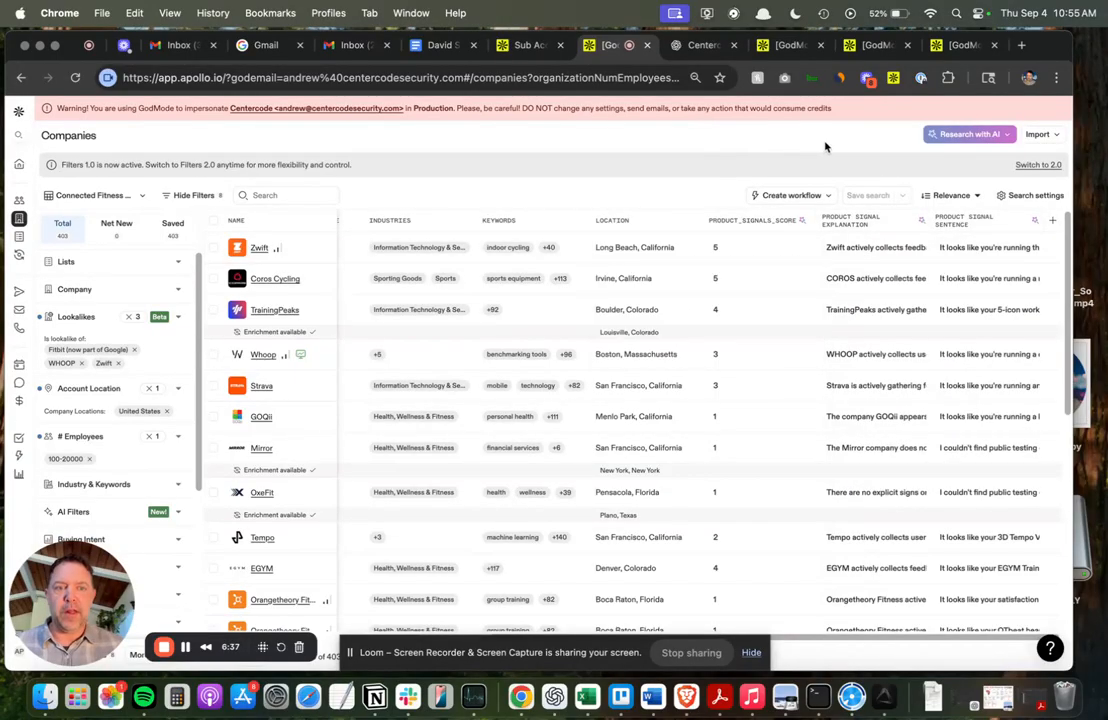
Open the Product Signal Sentence field editor and examine the input variables listed in its prompt.
click(970, 250)
click(966, 221)
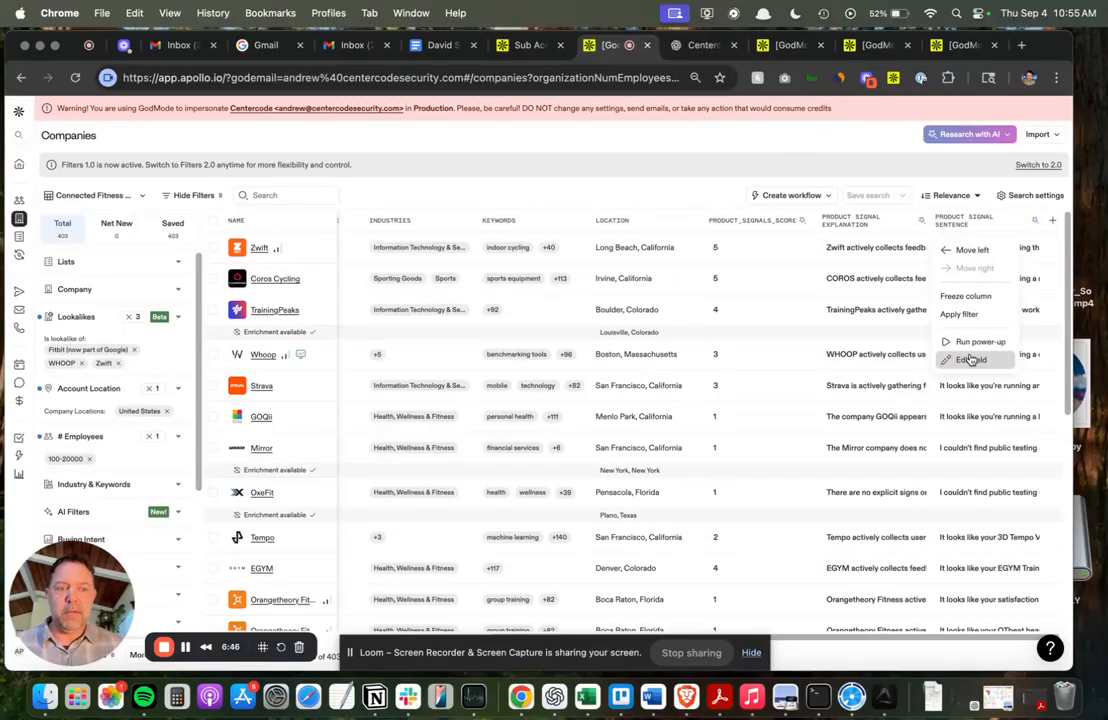
click(969, 358)
click(927, 358)
double_click(936, 284)
click(935, 284)
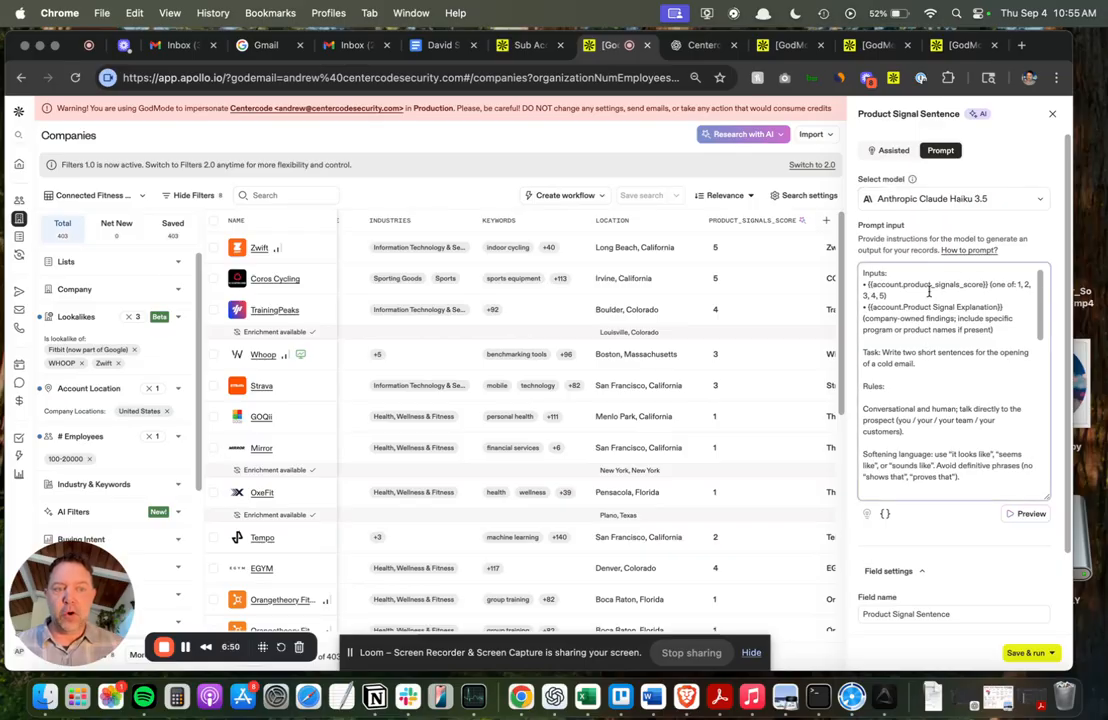
triple_click(920, 314)
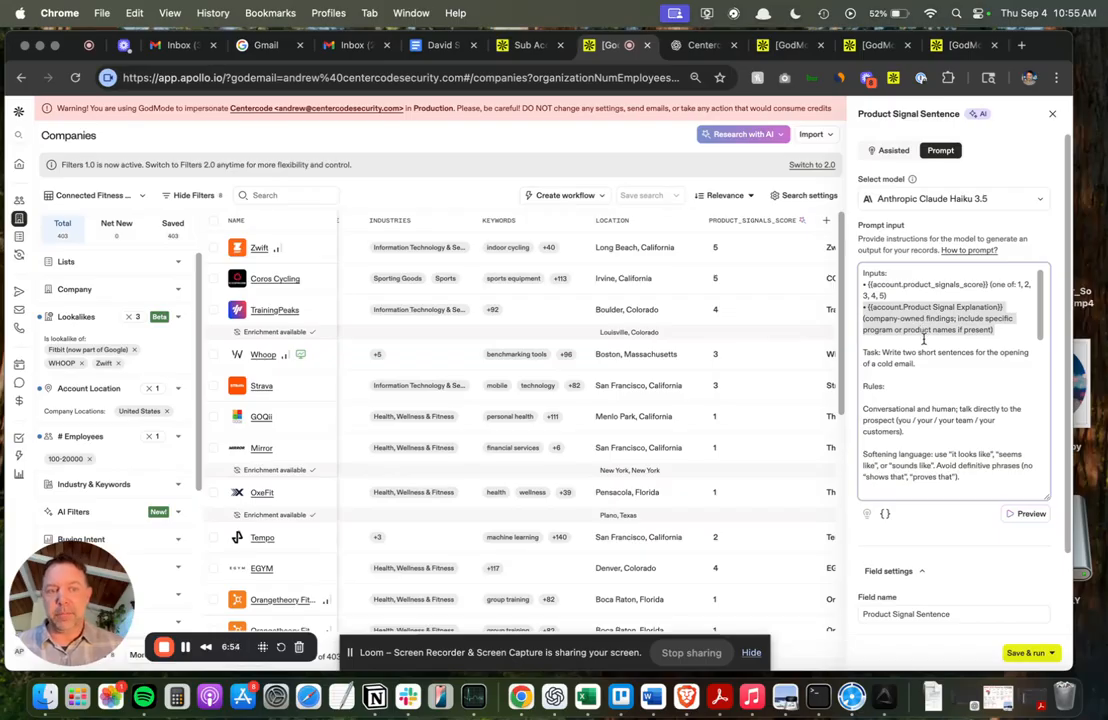
Scroll through the Product Signal Sentence prompt's rules, score logic and example outputs, then close the editor.
scroll(924, 339, down, 1)
click(911, 343)
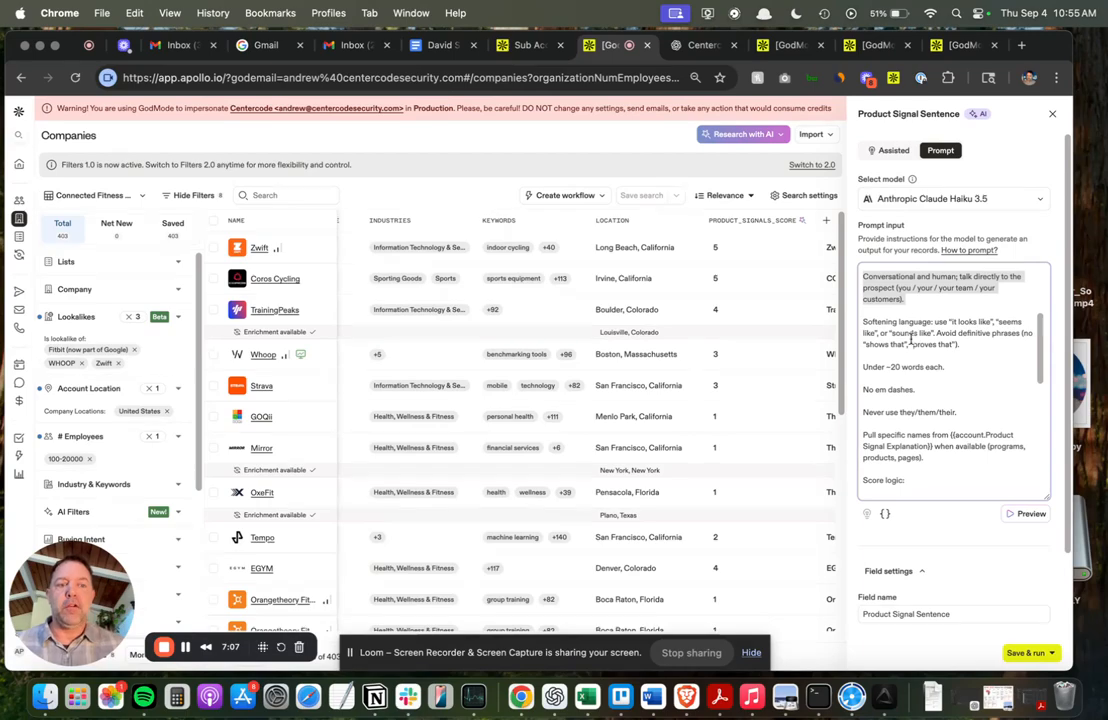
click(911, 340)
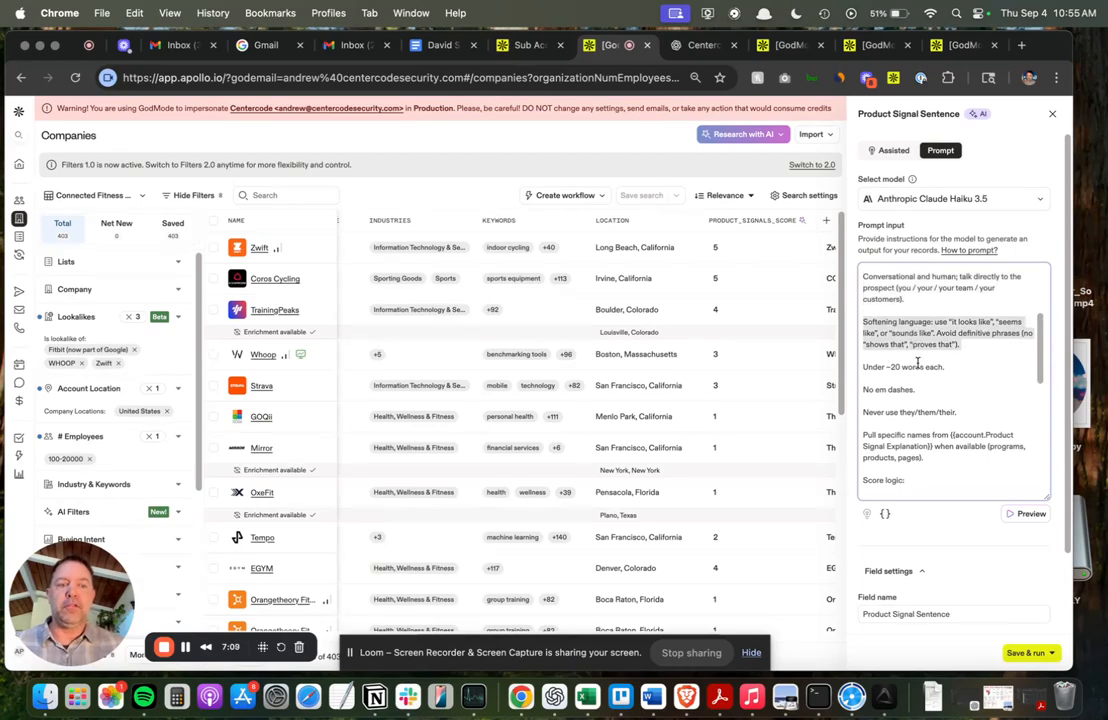
double_click(912, 367)
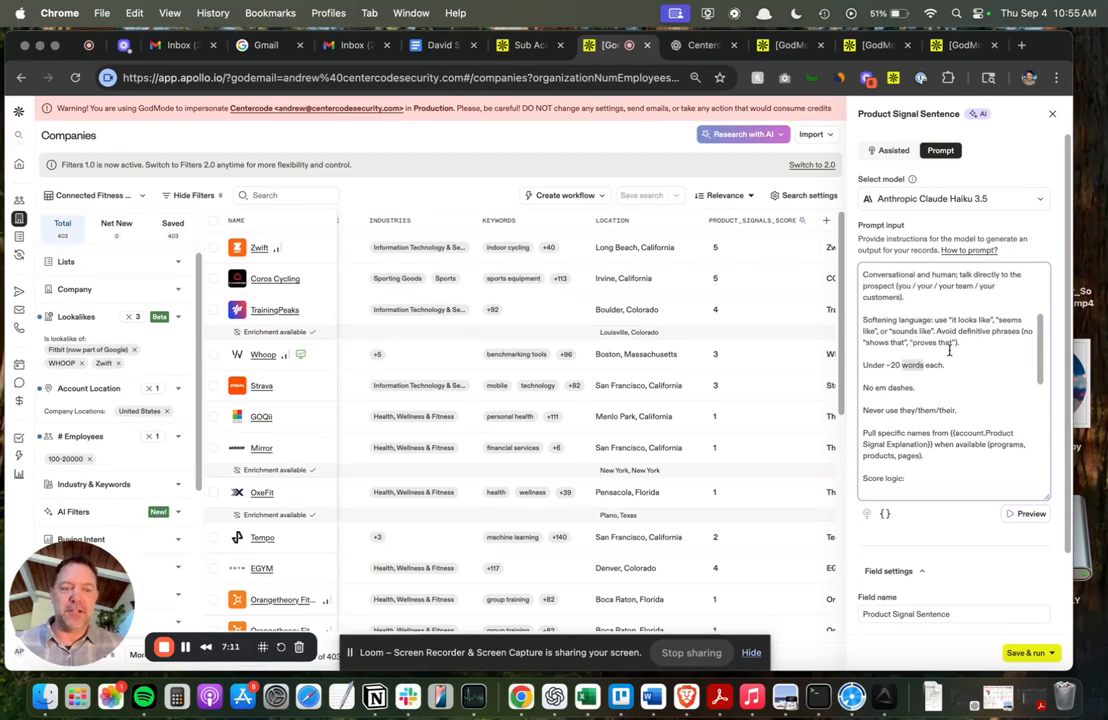
scroll(945, 420, down, 5)
drag(917, 302, 971, 434)
scroll(964, 389, down, 4)
scroll(960, 398, down, 2)
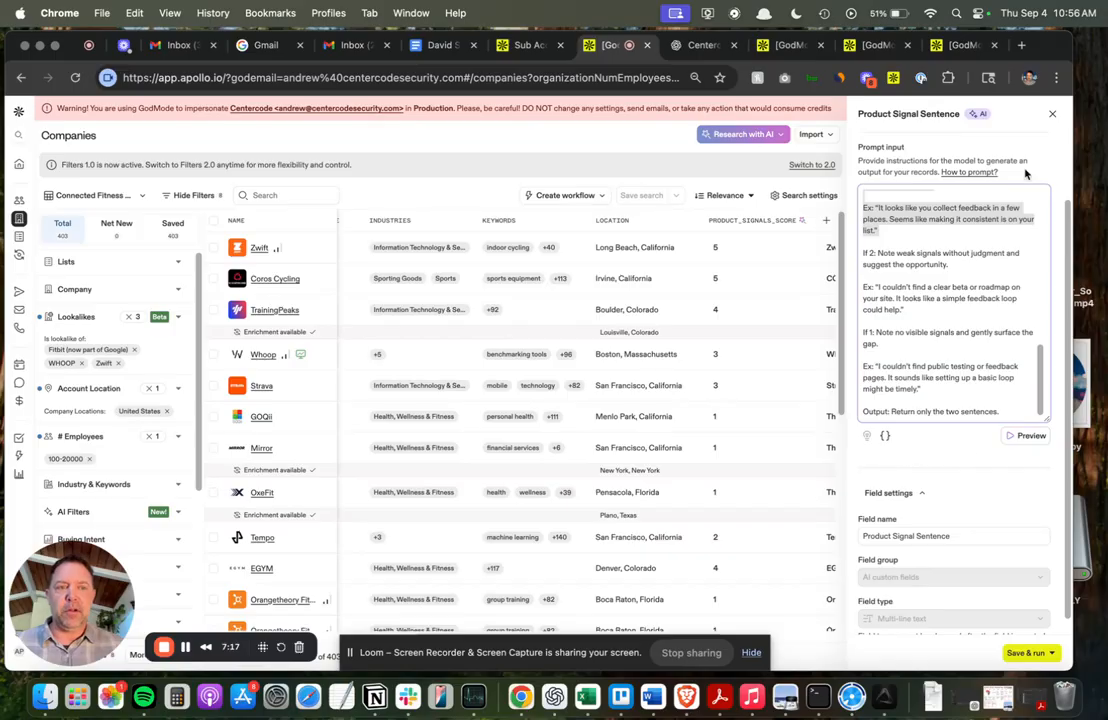
click(1052, 113)
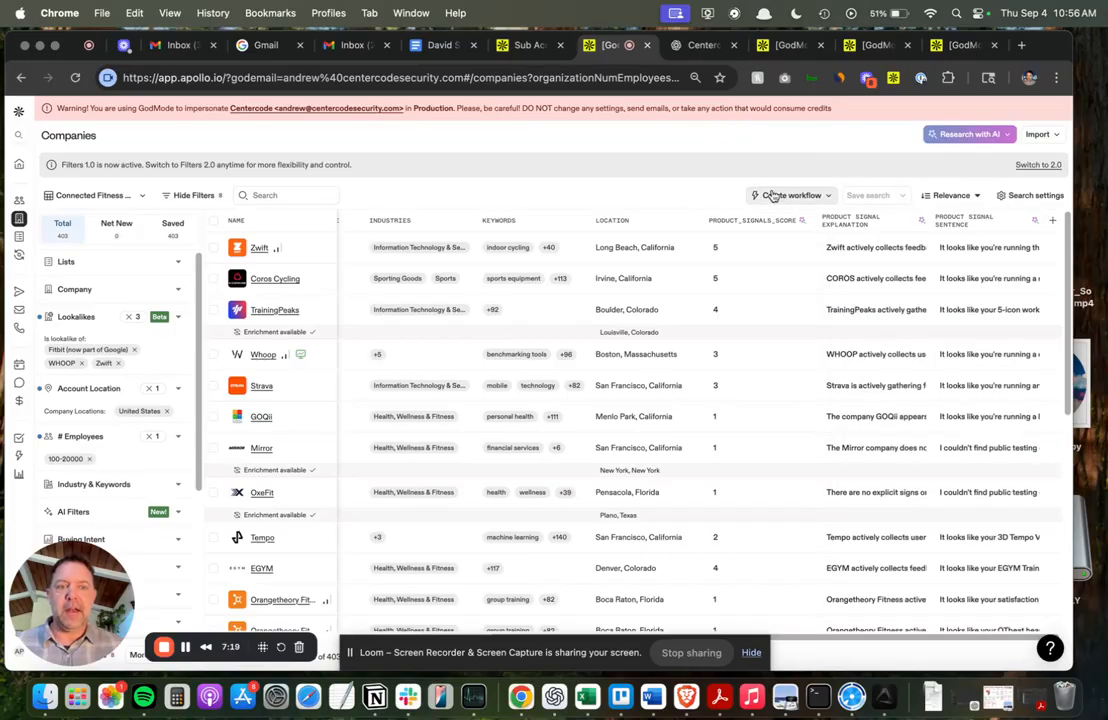
Read the Product Signal Sentence output generated for Zwift.
mouse_move(979, 249)
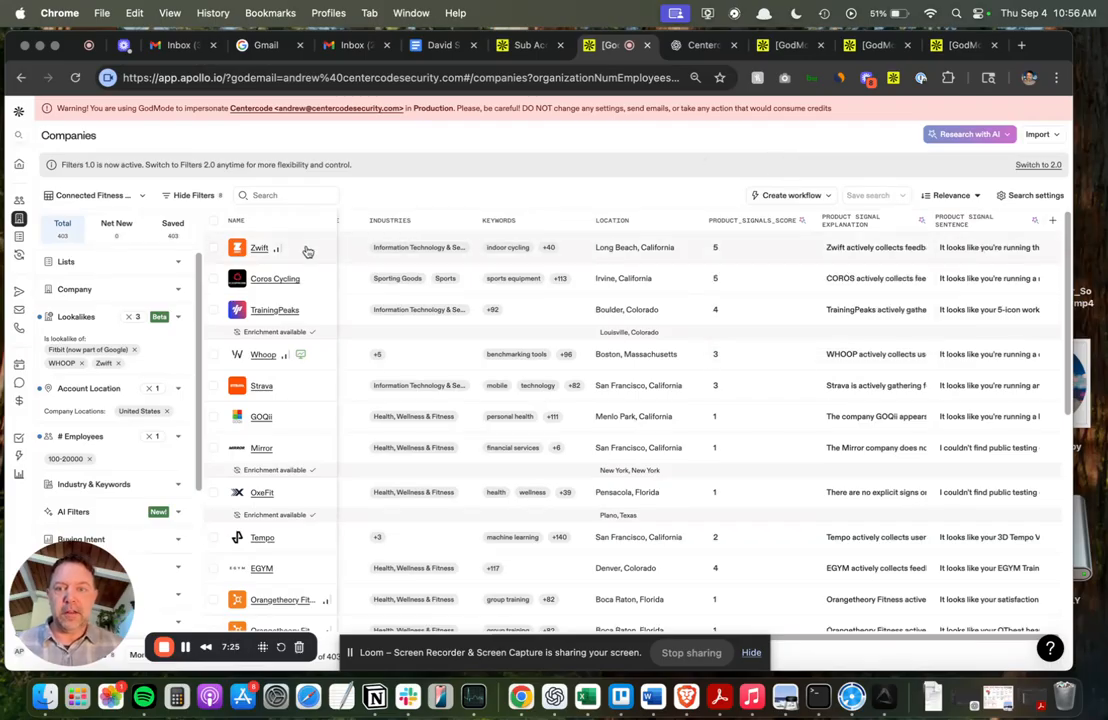
mouse_move(850, 250)
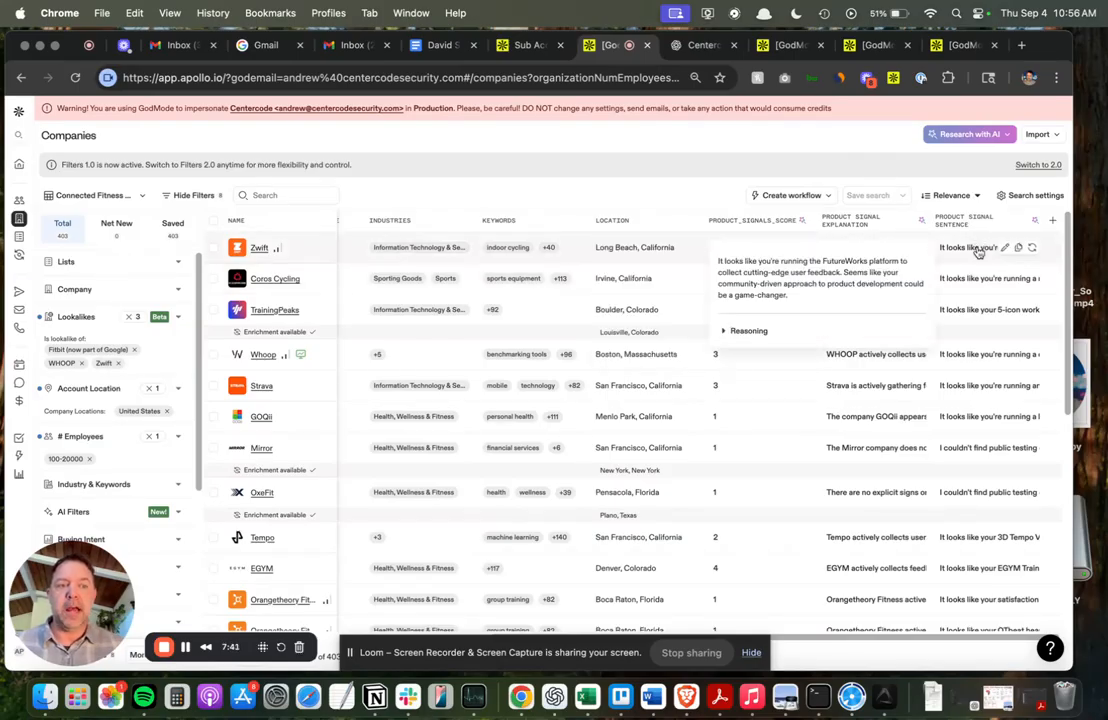
drag(836, 296, 788, 262)
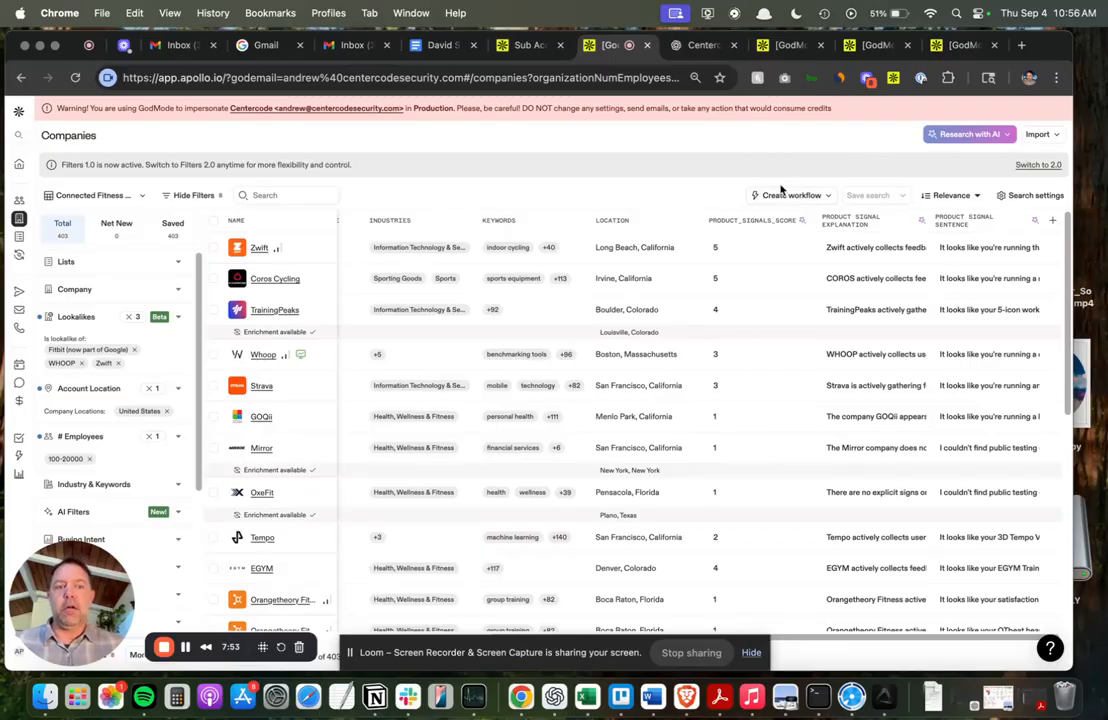
mouse_move(957, 255)
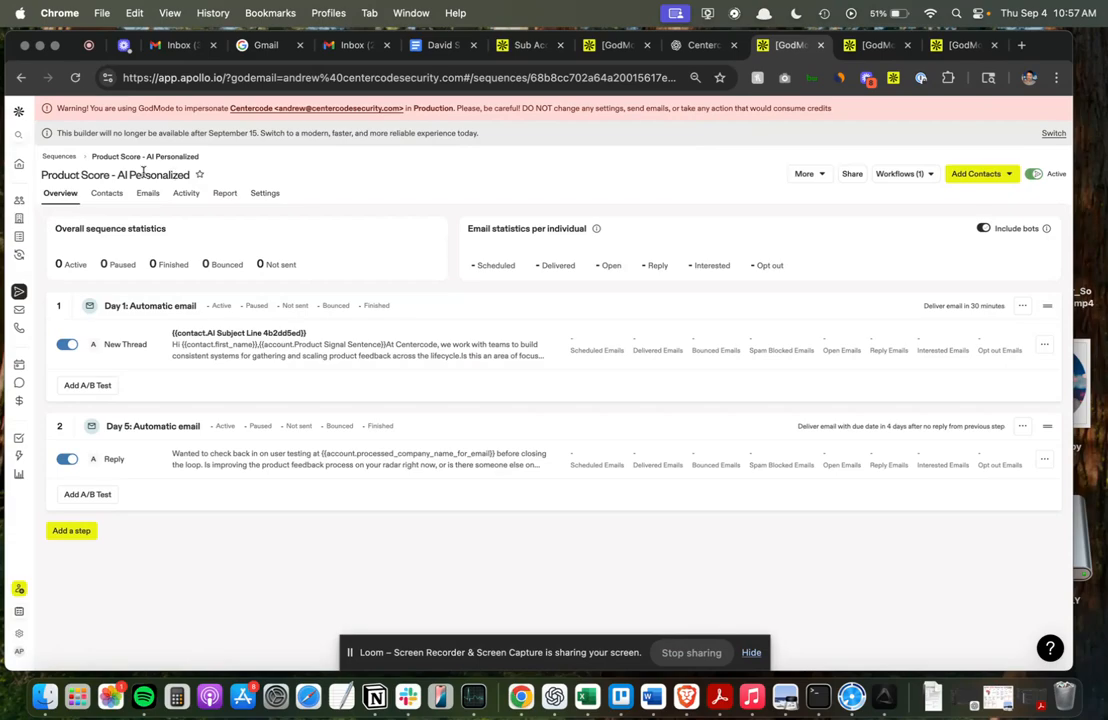
Insert the company's Product Signal Sentence variable into the Day 1 automatic email, on the line below the greeting.
click(347, 322)
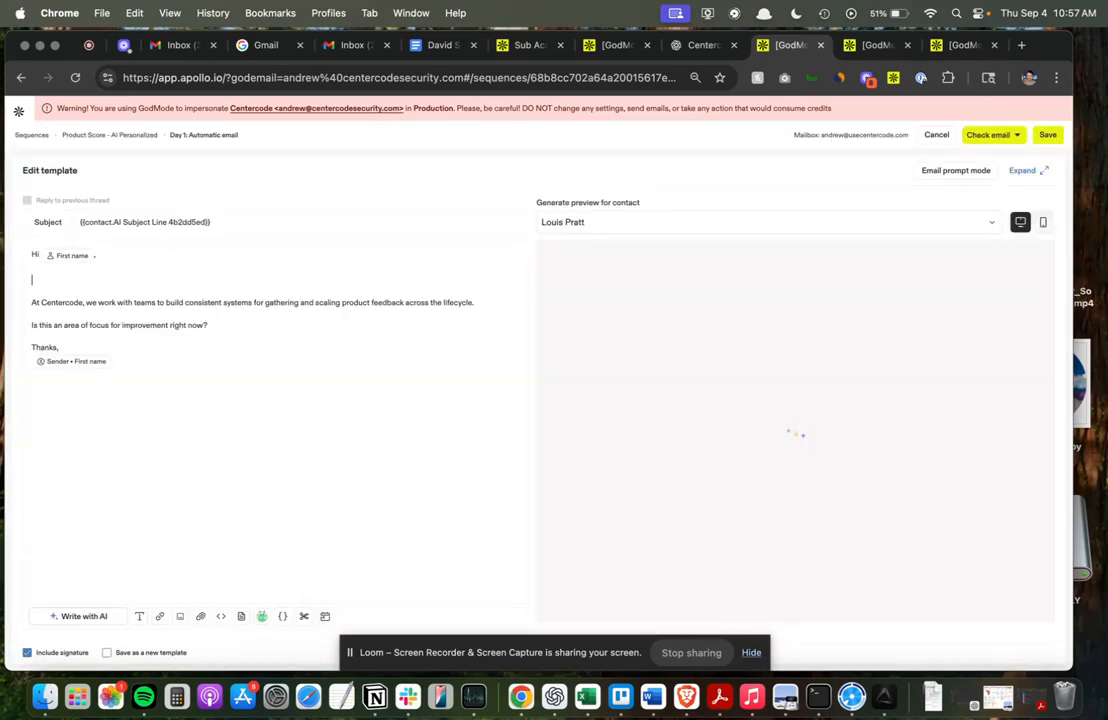
click(282, 616)
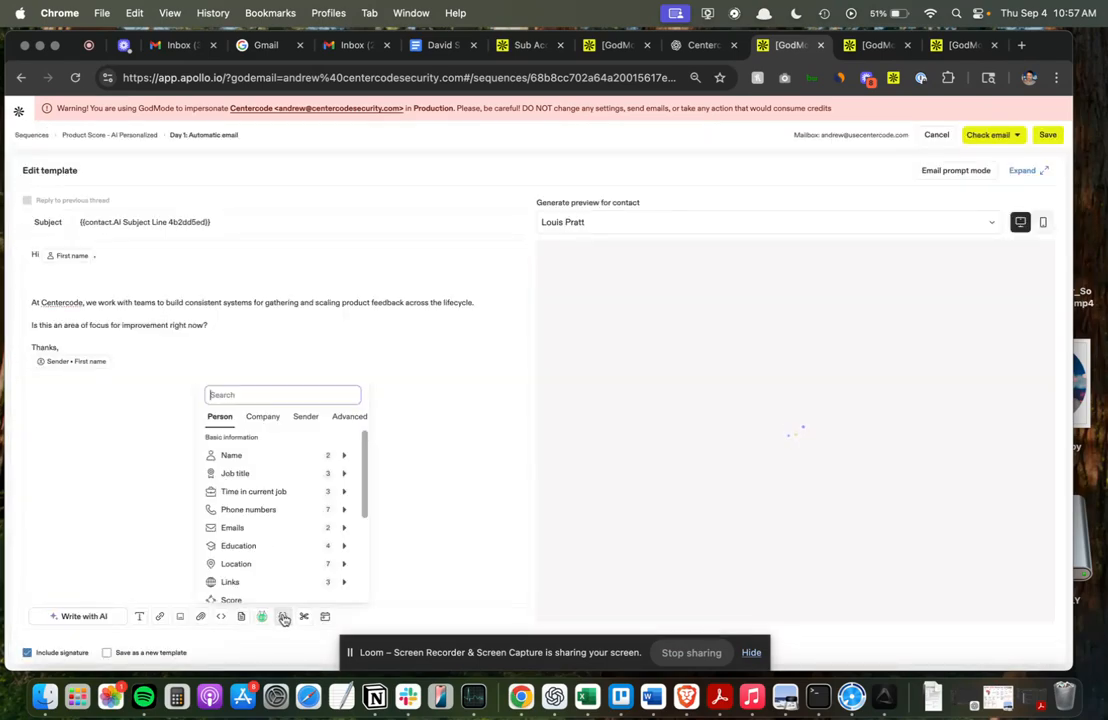
click(272, 420)
mouse_move(279, 462)
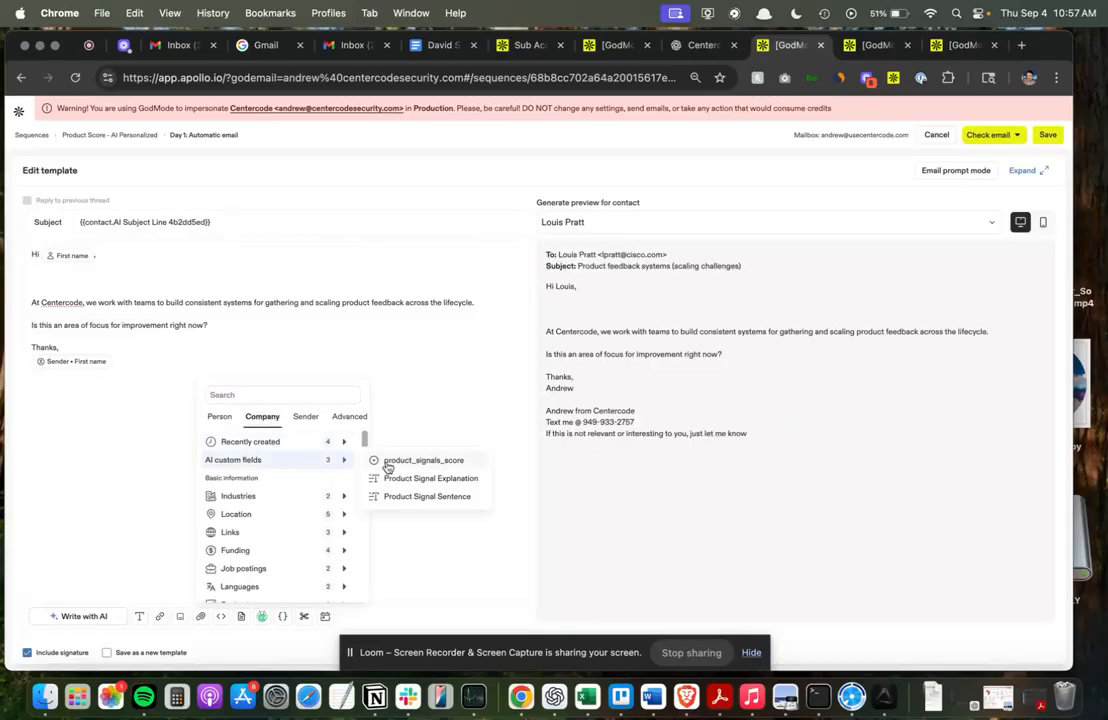
click(430, 497)
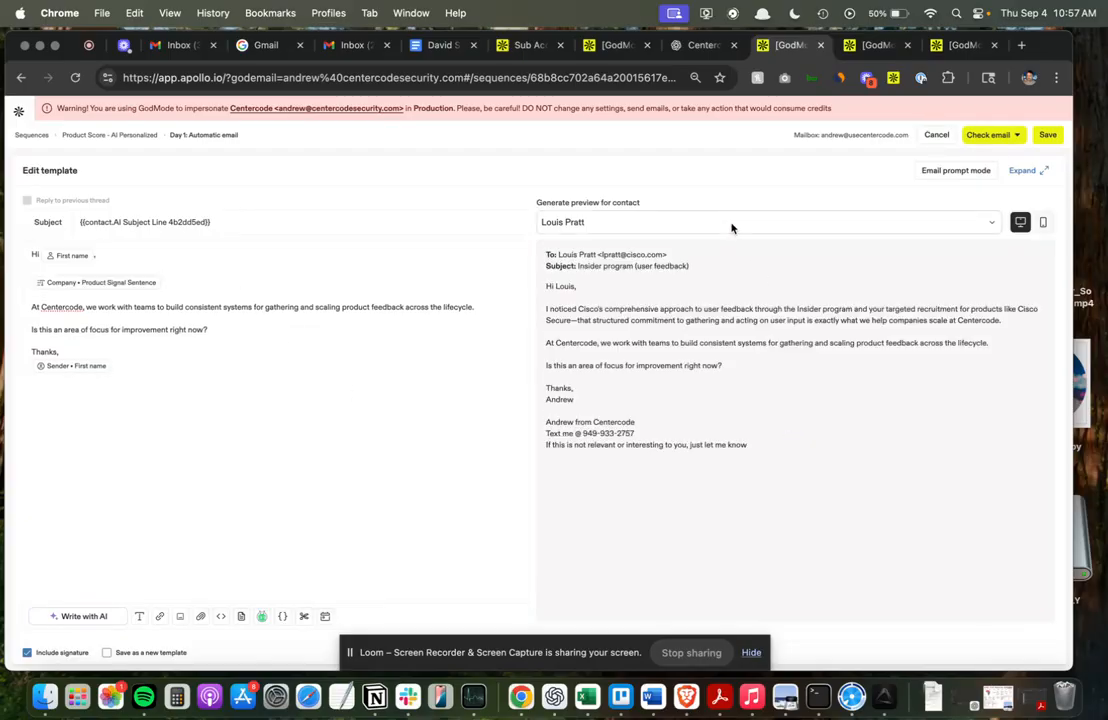
Check the contact open in another tab, then preview the Day 1 email for that contact by searching for their name.
click(878, 45)
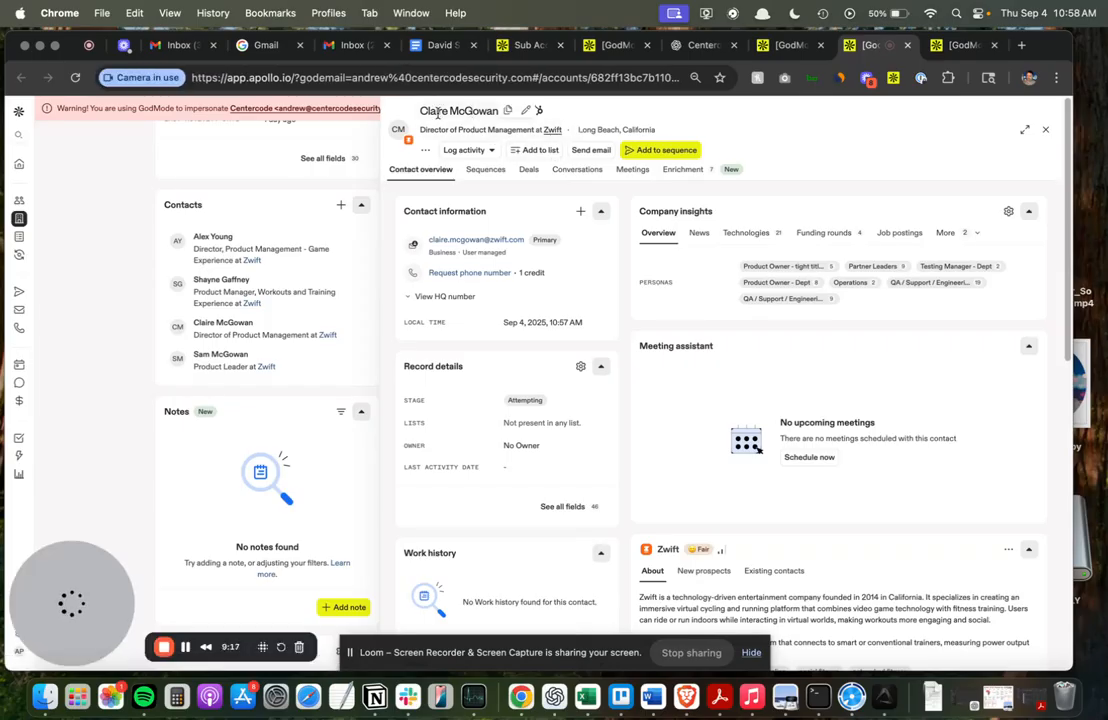
click(779, 50)
click(620, 222)
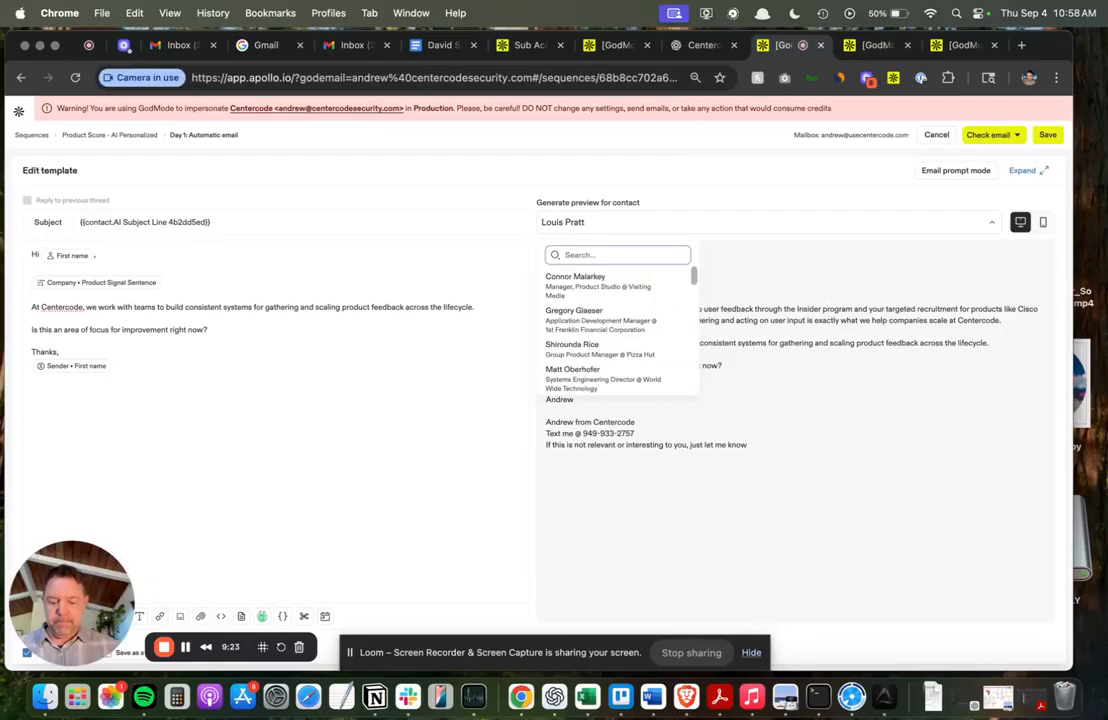
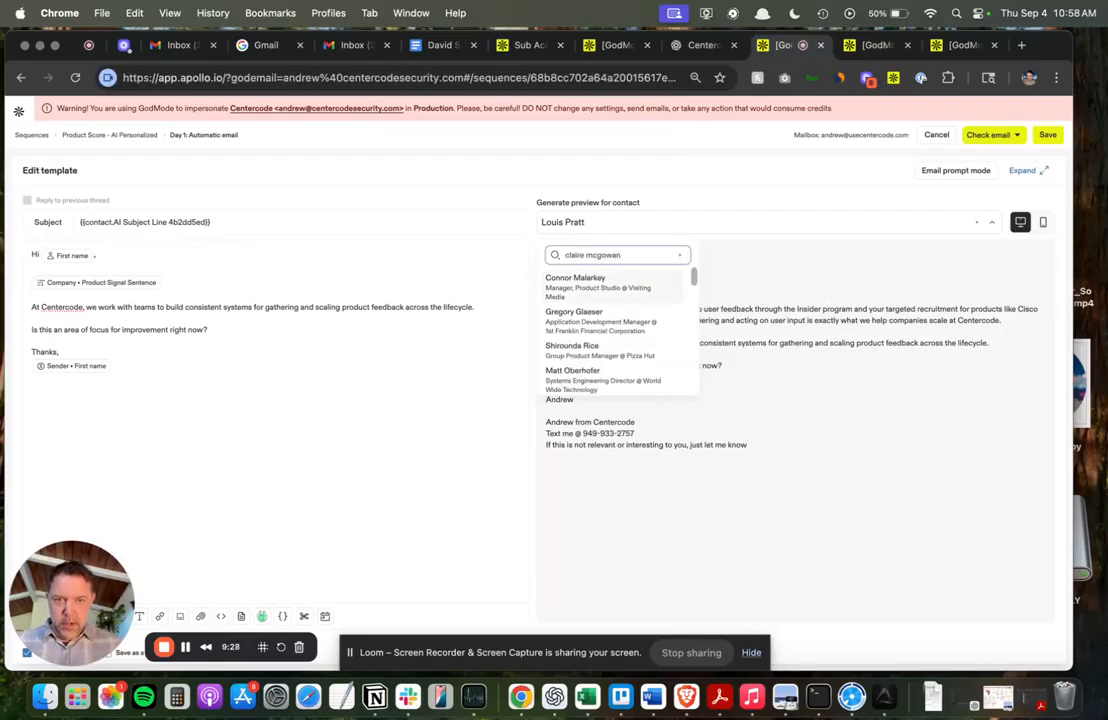
click(602, 283)
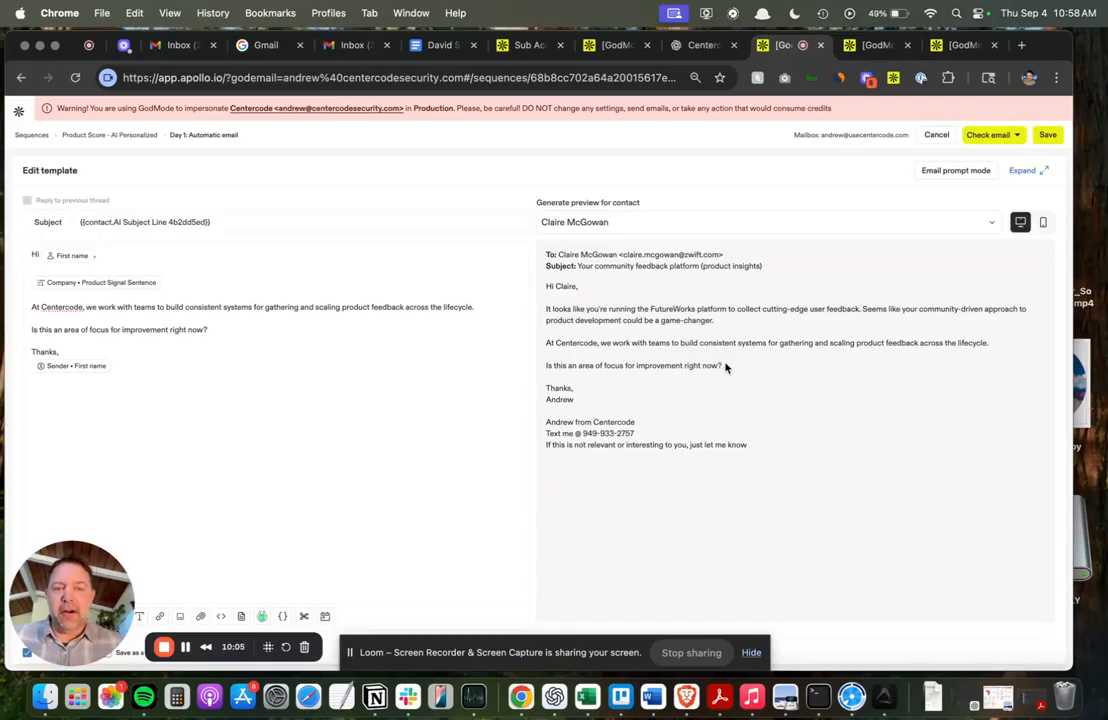
Open the "Accounts in Lists -> Run Product Score AI" workflow in a new tab and enter its edit view.
click(868, 50)
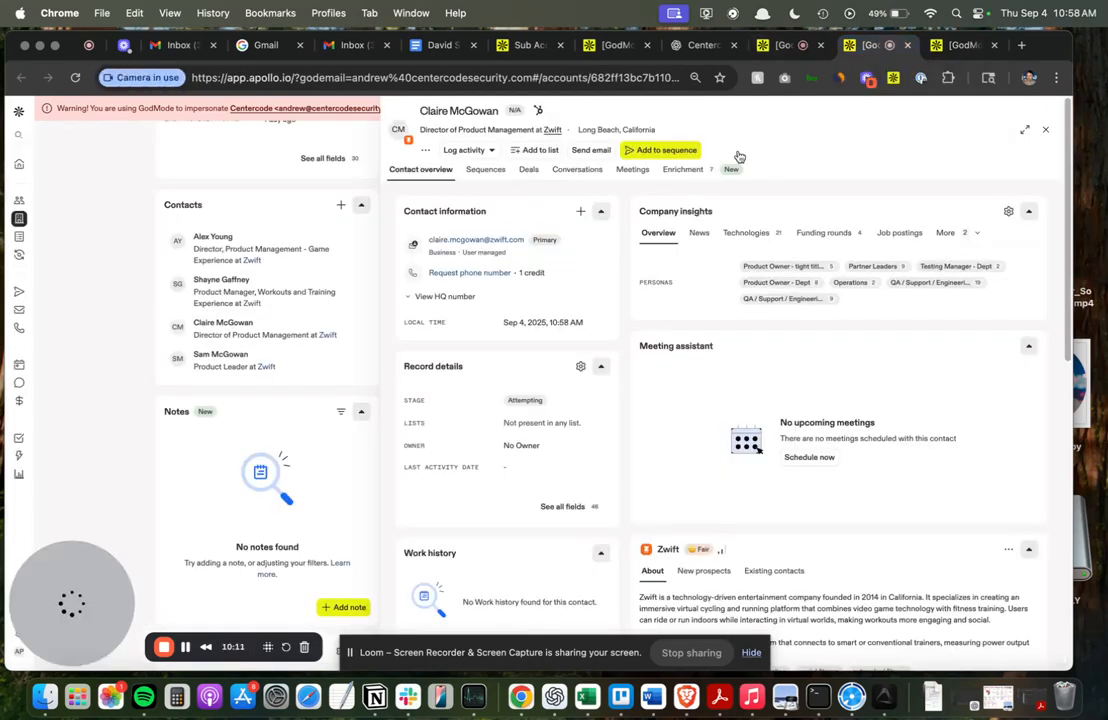
click(948, 48)
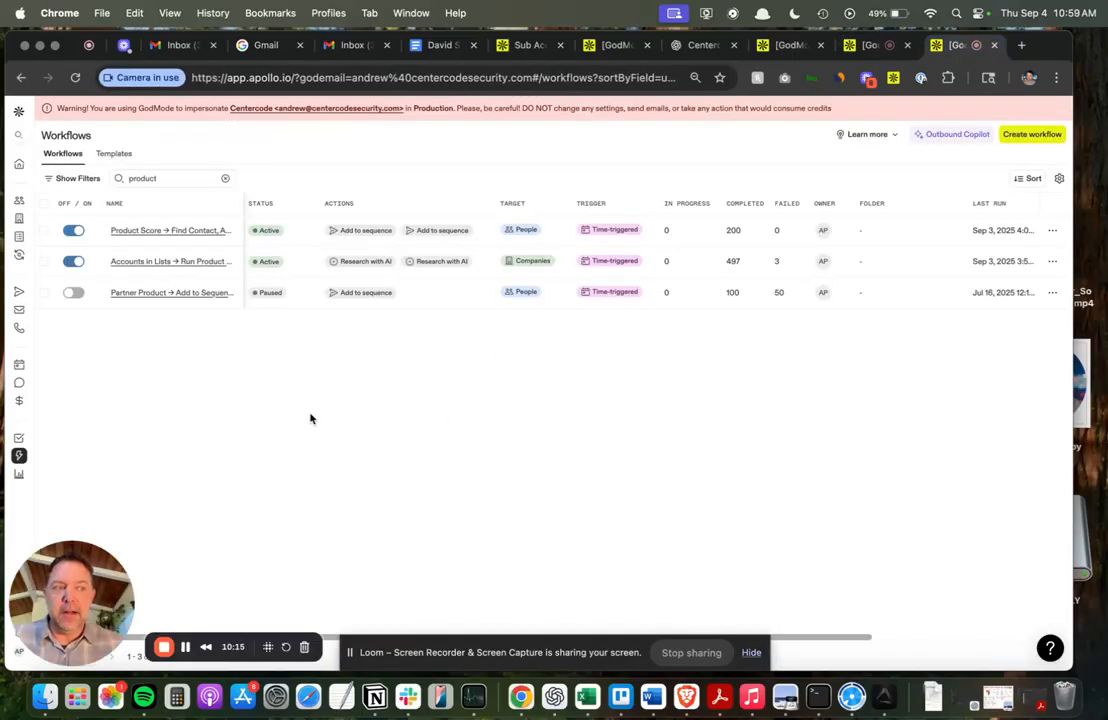
right_click(181, 260)
click(213, 266)
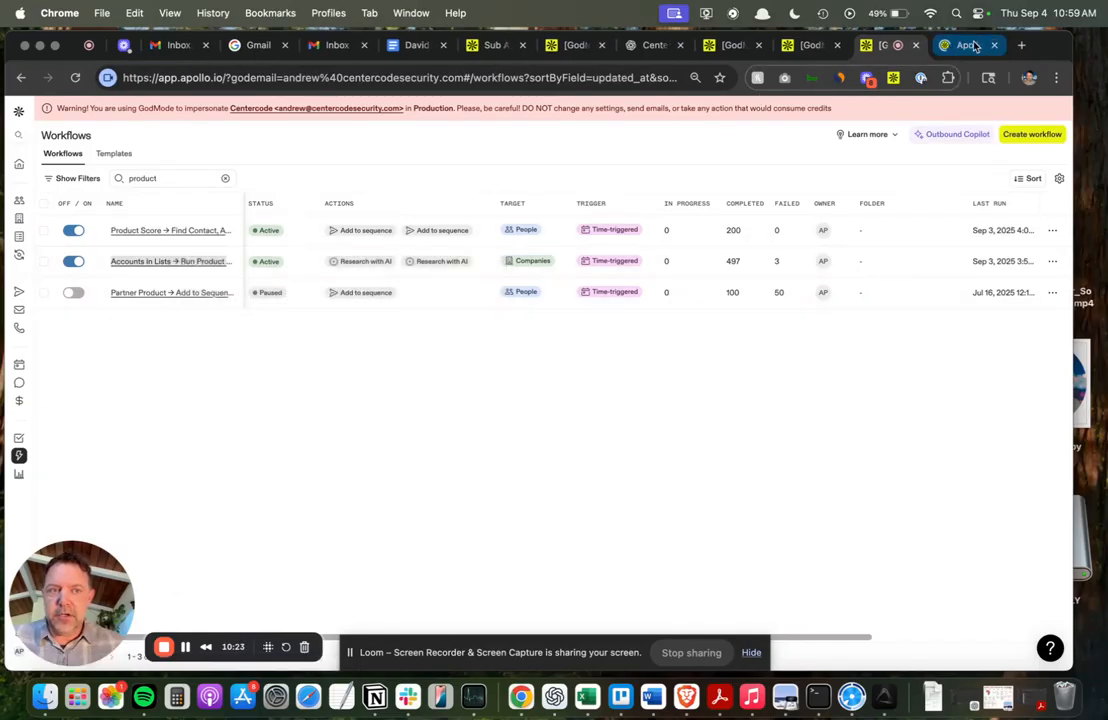
click(970, 45)
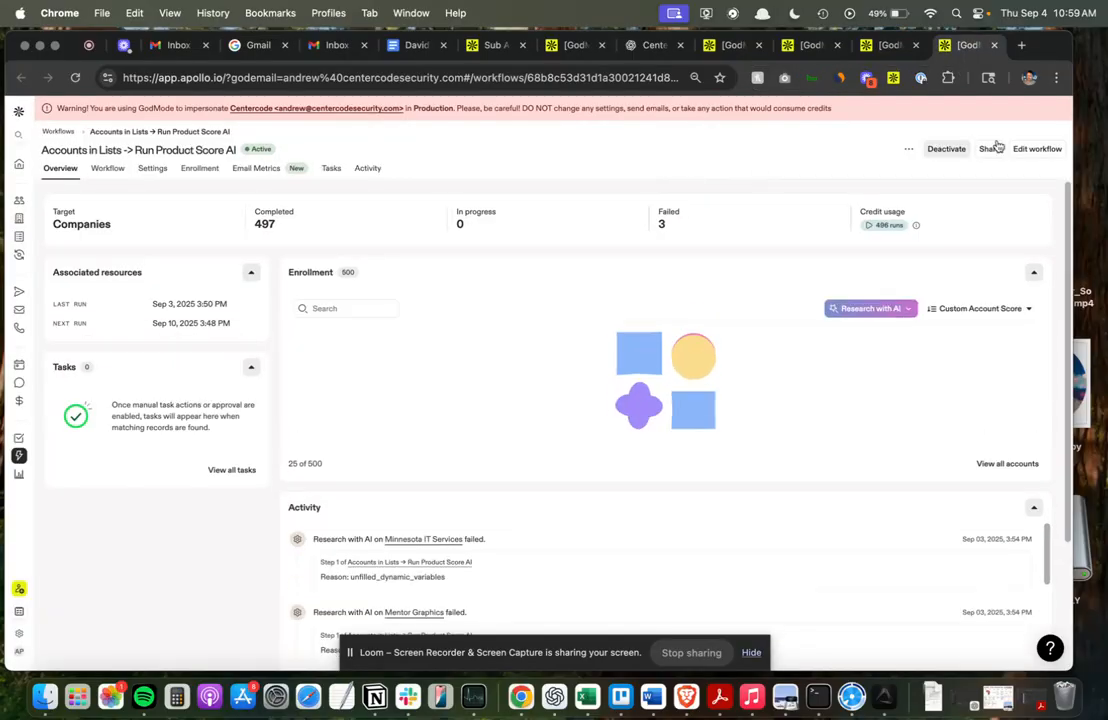
click(1040, 148)
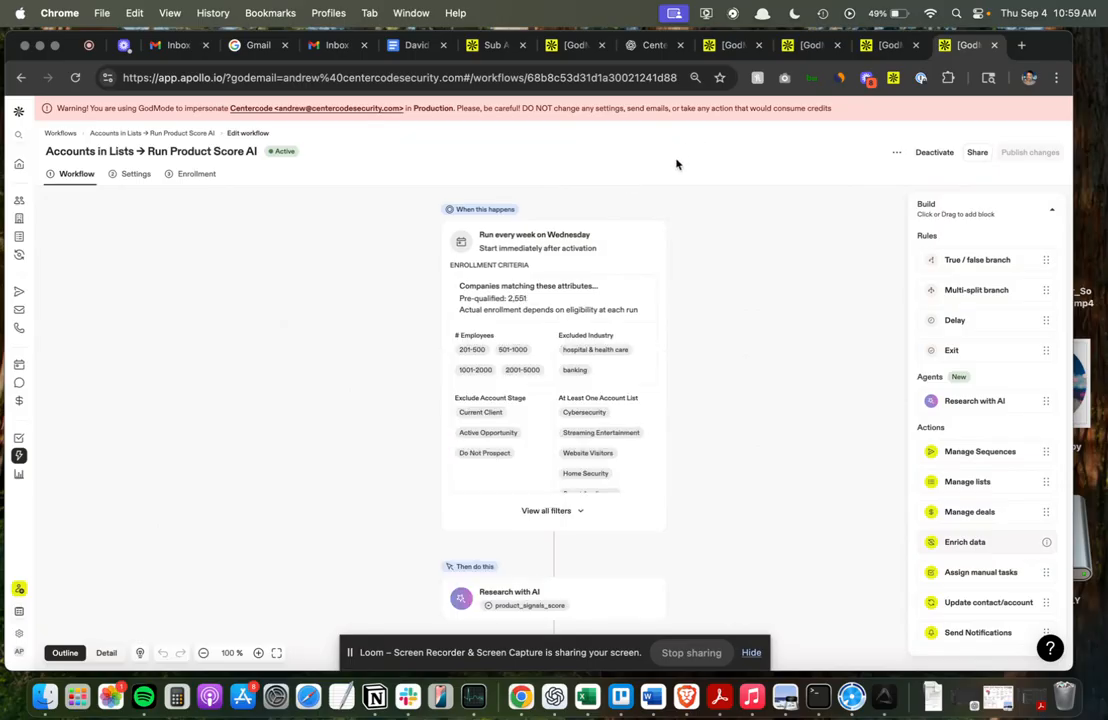
Examine the workflow trigger's schedule and the full enrollment filter configuration, then close the filters.
click(538, 283)
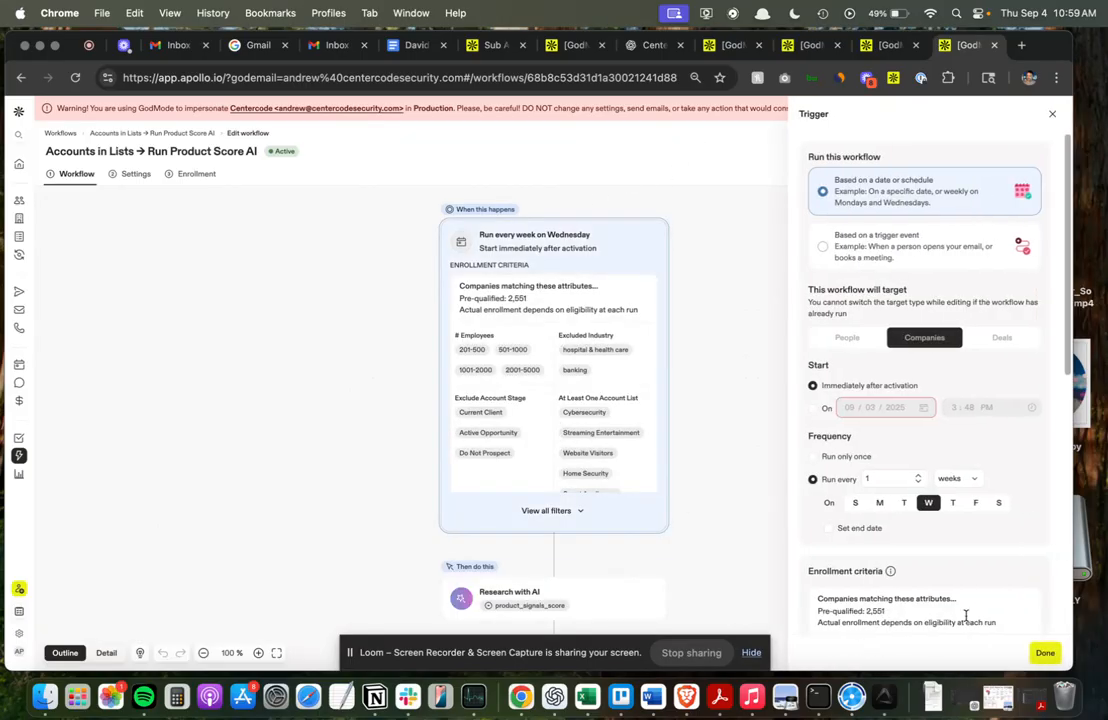
scroll(882, 440, down, 5)
scroll(866, 540, down, 5)
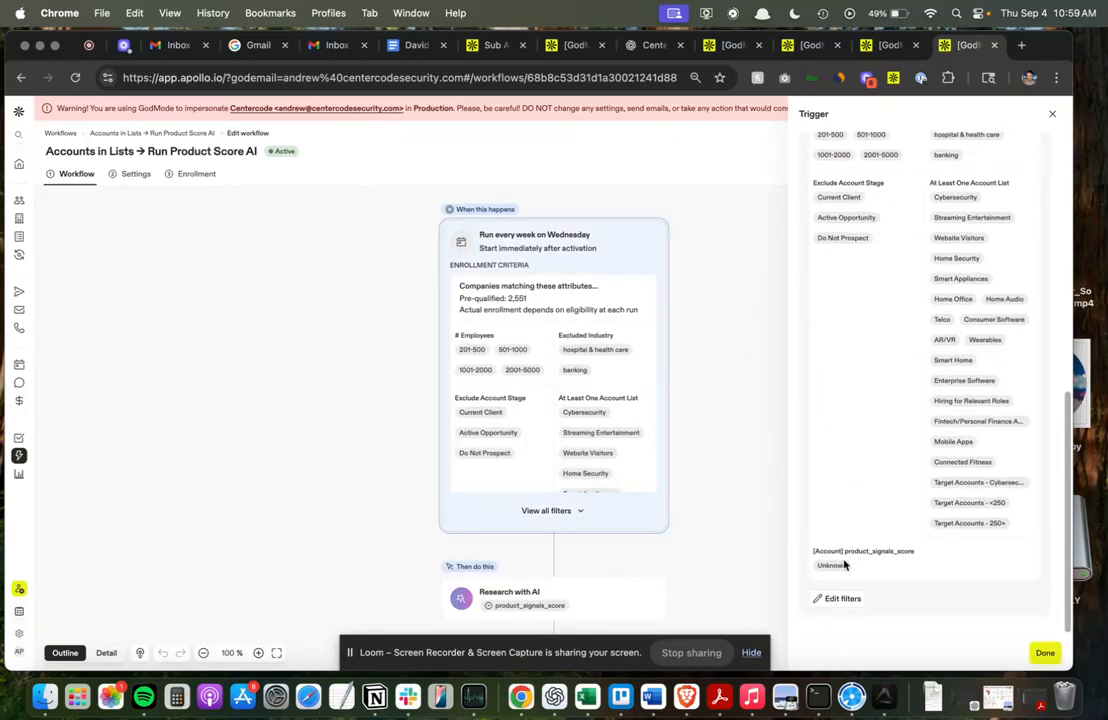
click(843, 599)
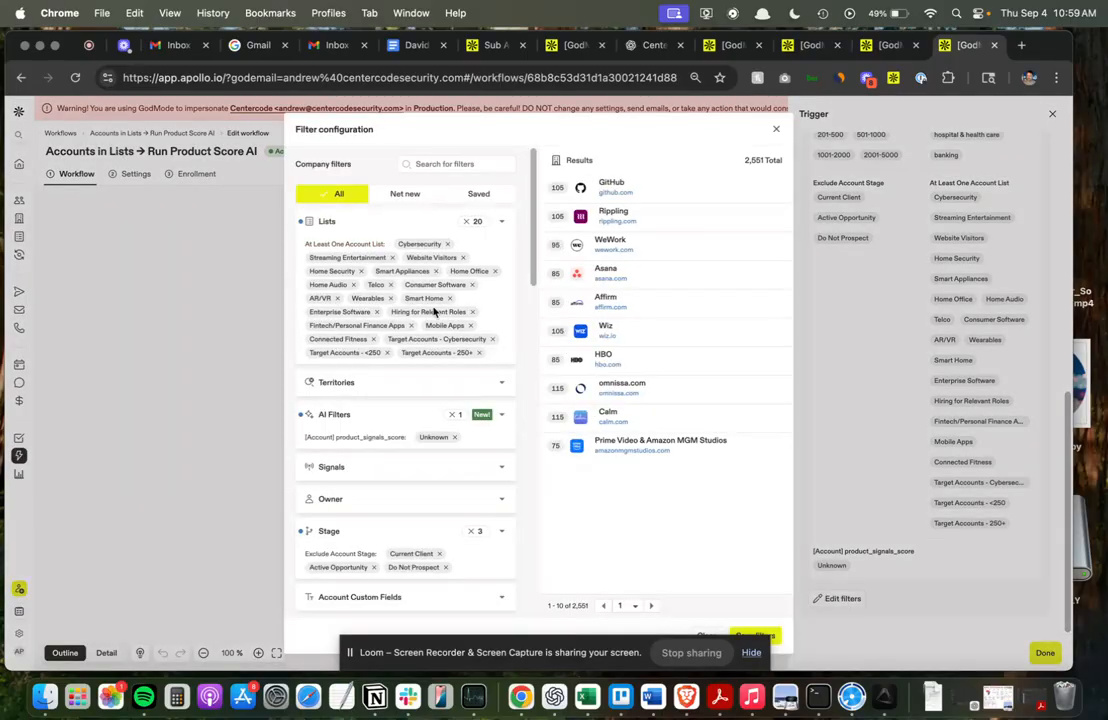
scroll(435, 295, down, 5)
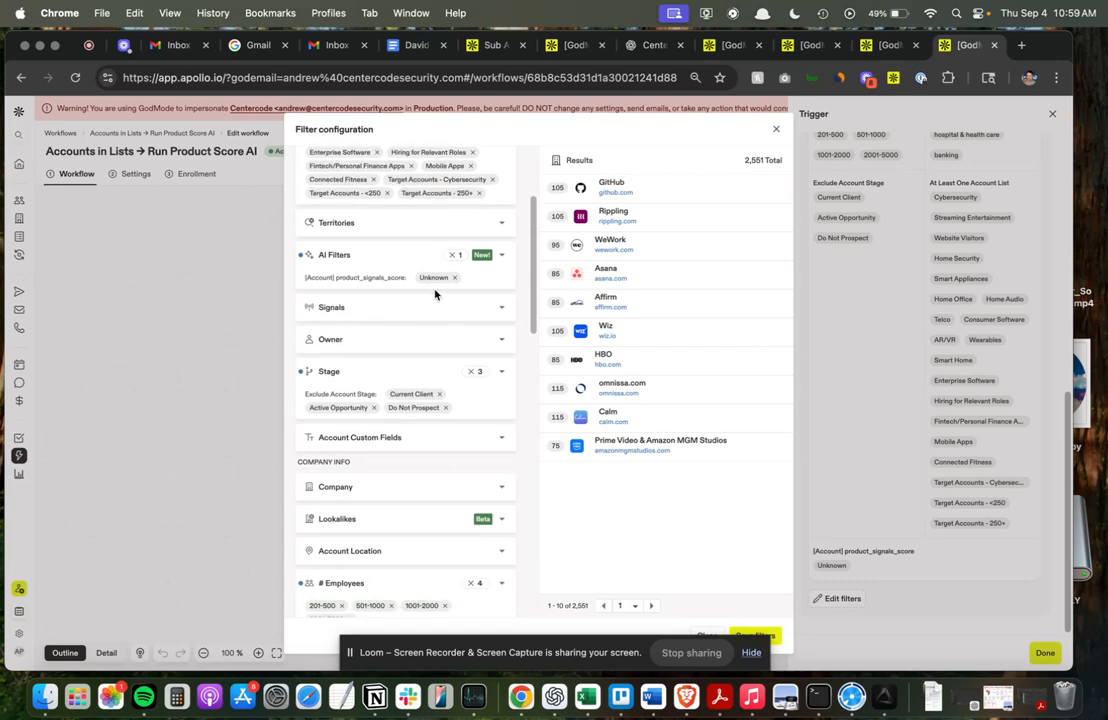
scroll(437, 300, down, 2)
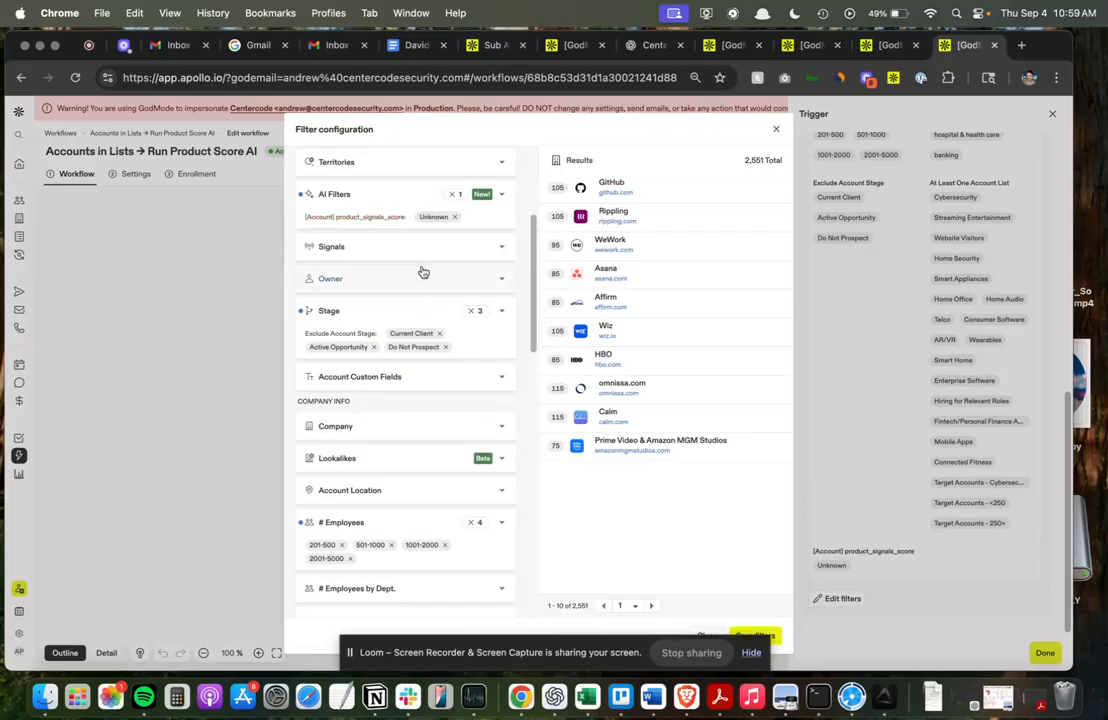
scroll(423, 272, down, 4)
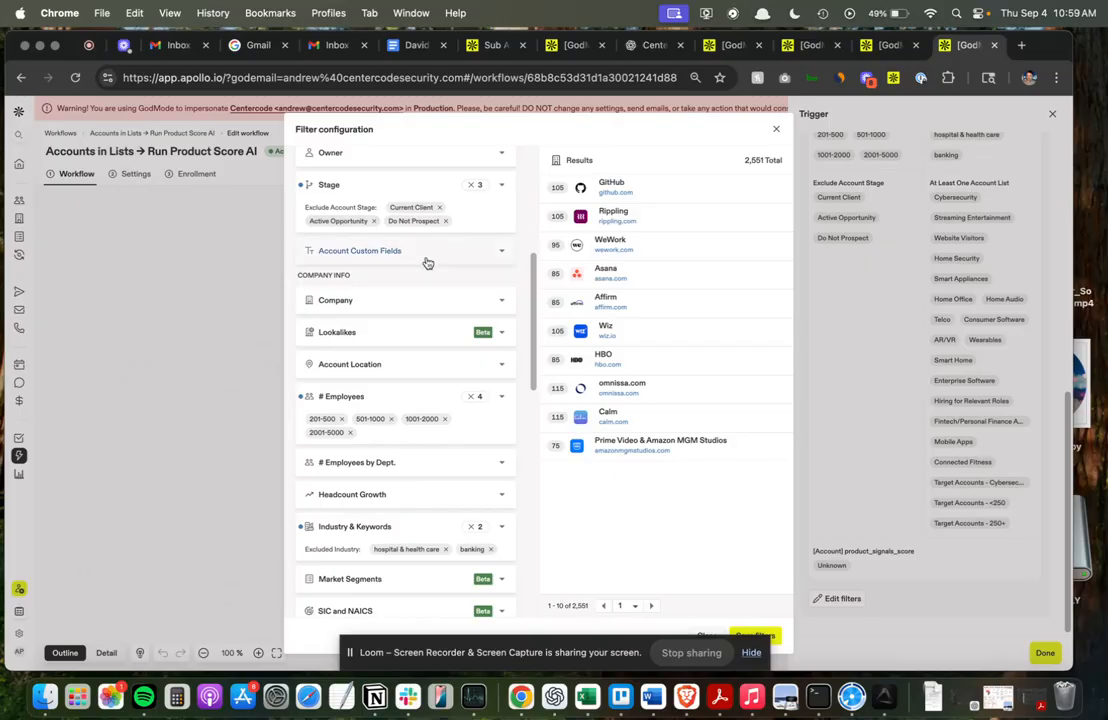
scroll(430, 275, down, 5)
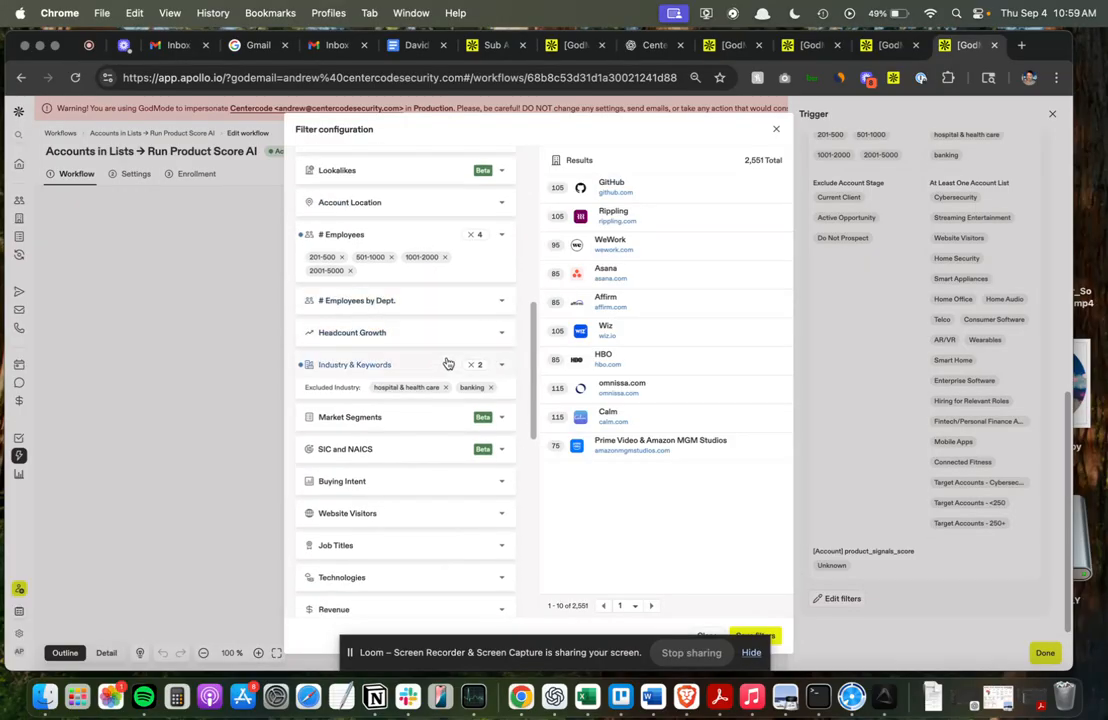
scroll(445, 362, down, 15)
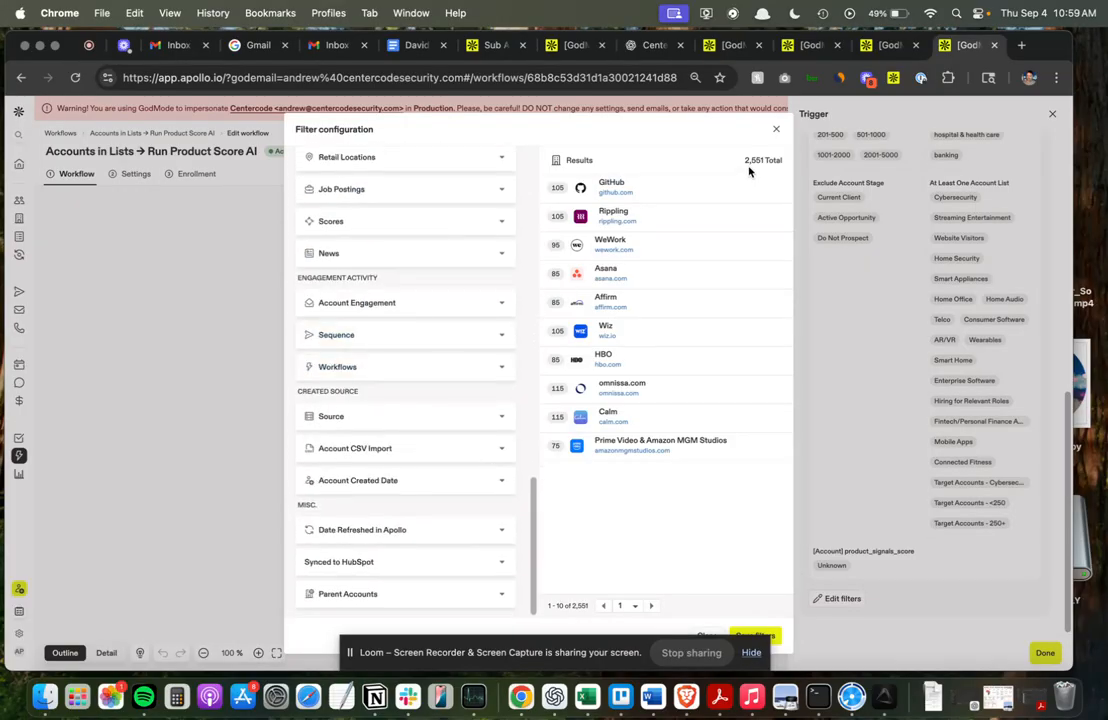
click(776, 129)
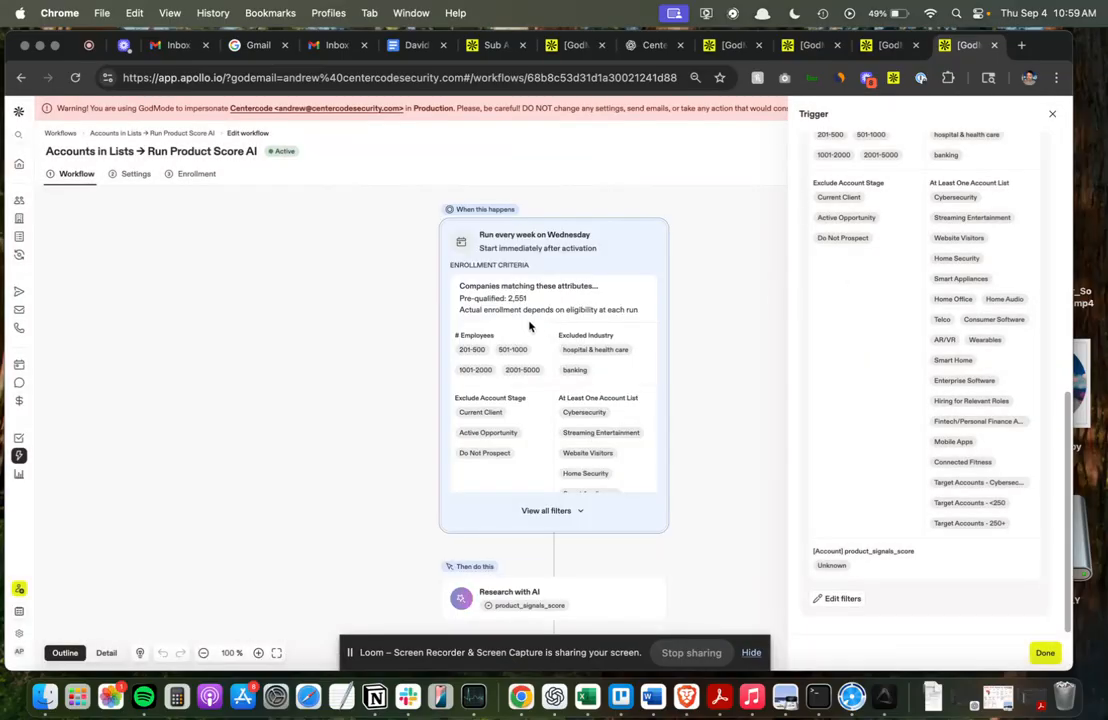
Inspect the workflow's Research with AI steps, including the product_signals_score prompt, and its settings.
click(691, 389)
scroll(638, 373, down, 2)
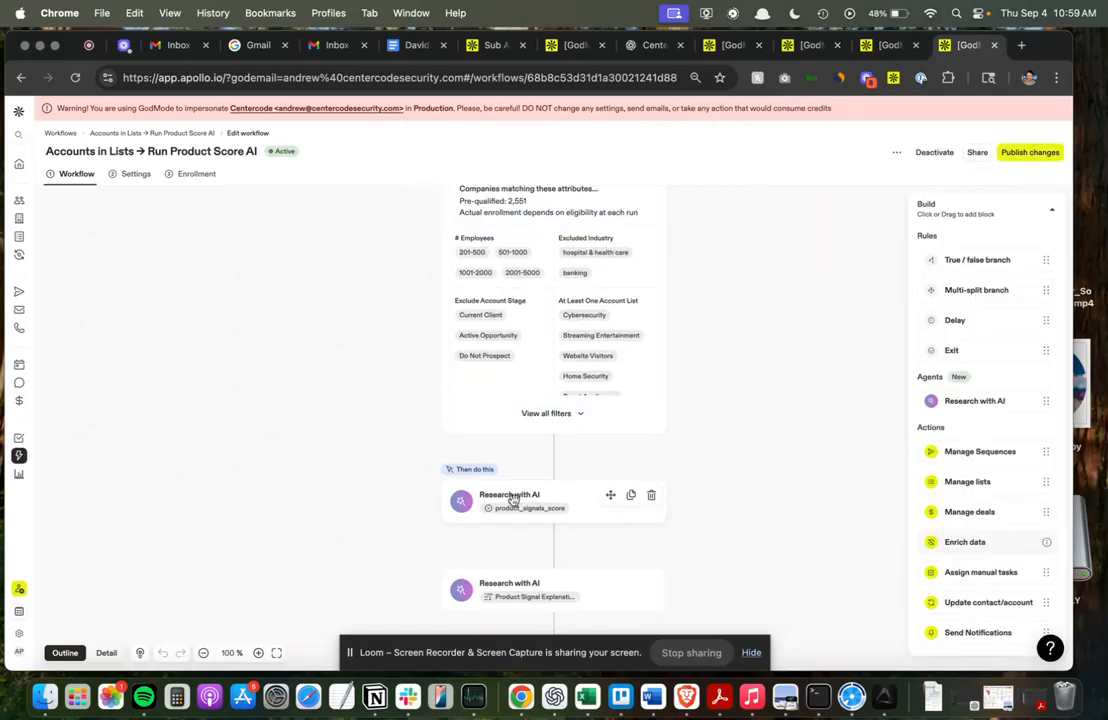
click(512, 498)
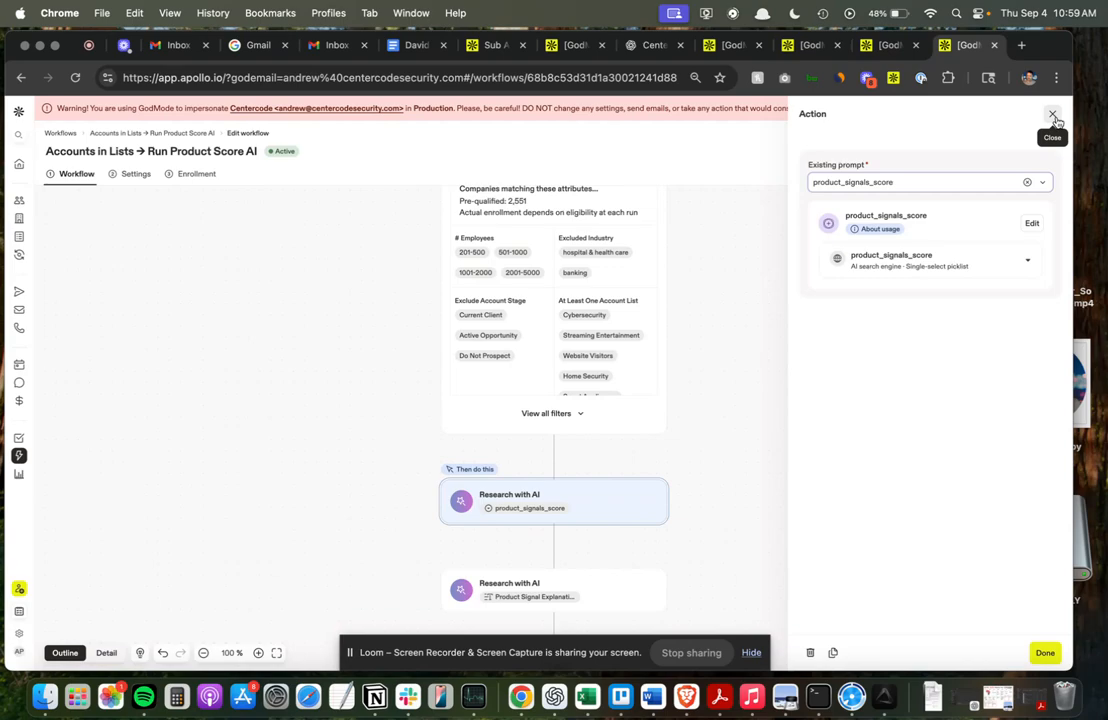
click(1053, 116)
scroll(555, 378, down, 4)
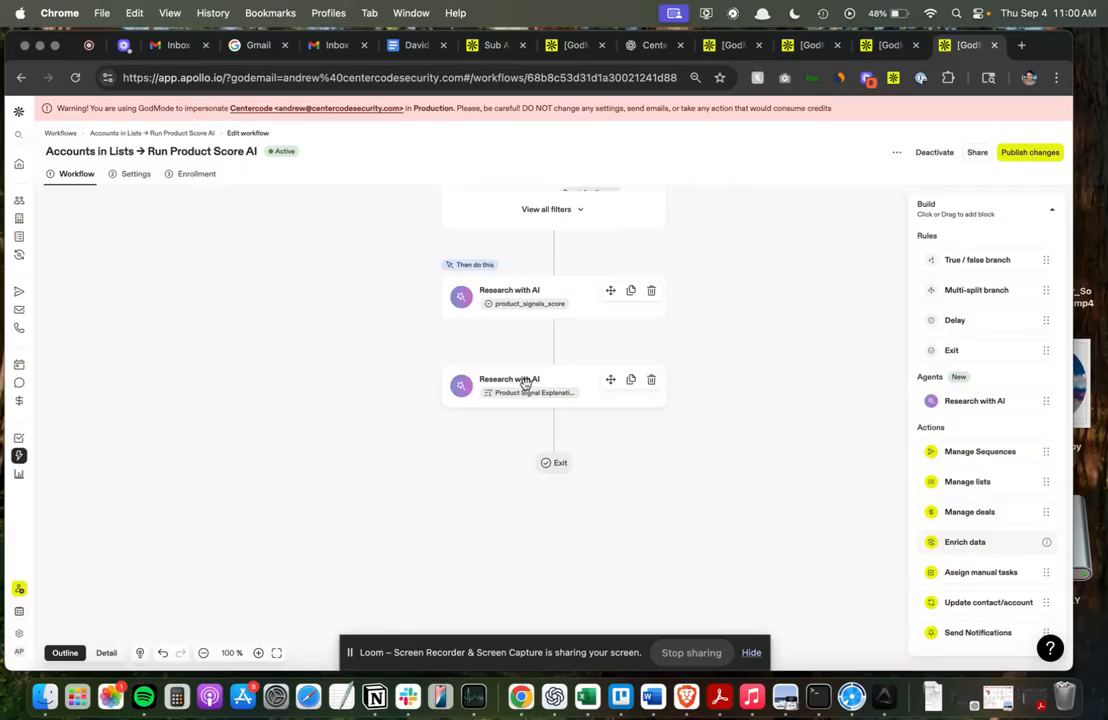
scroll(525, 384, up, 3)
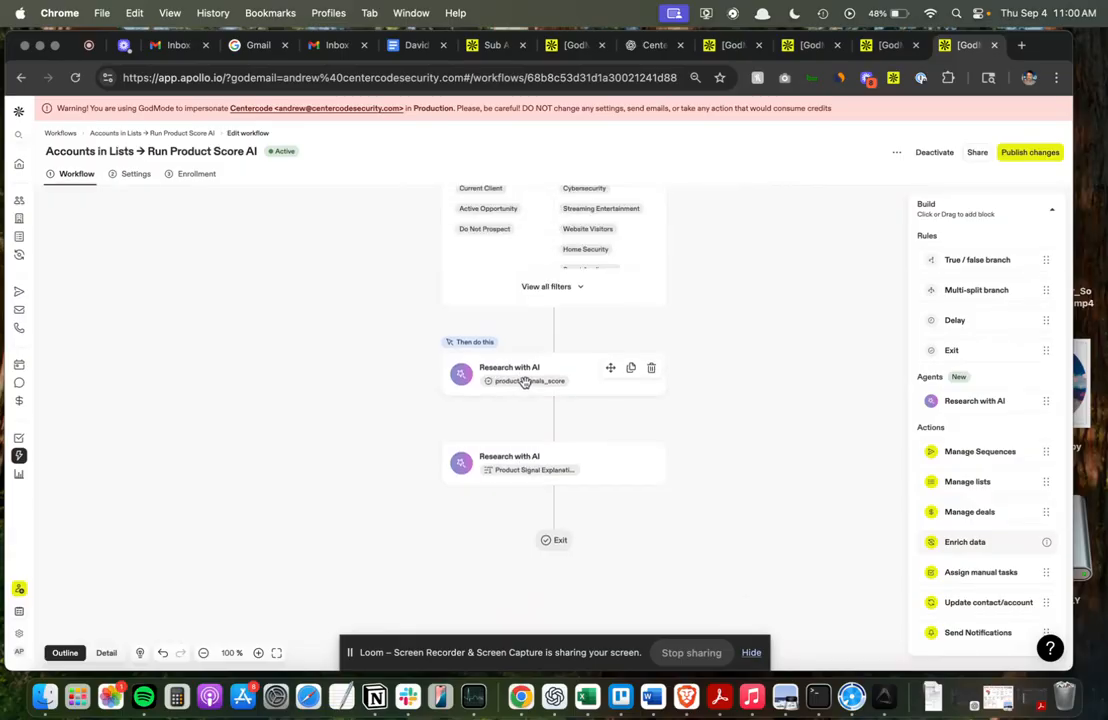
click(131, 176)
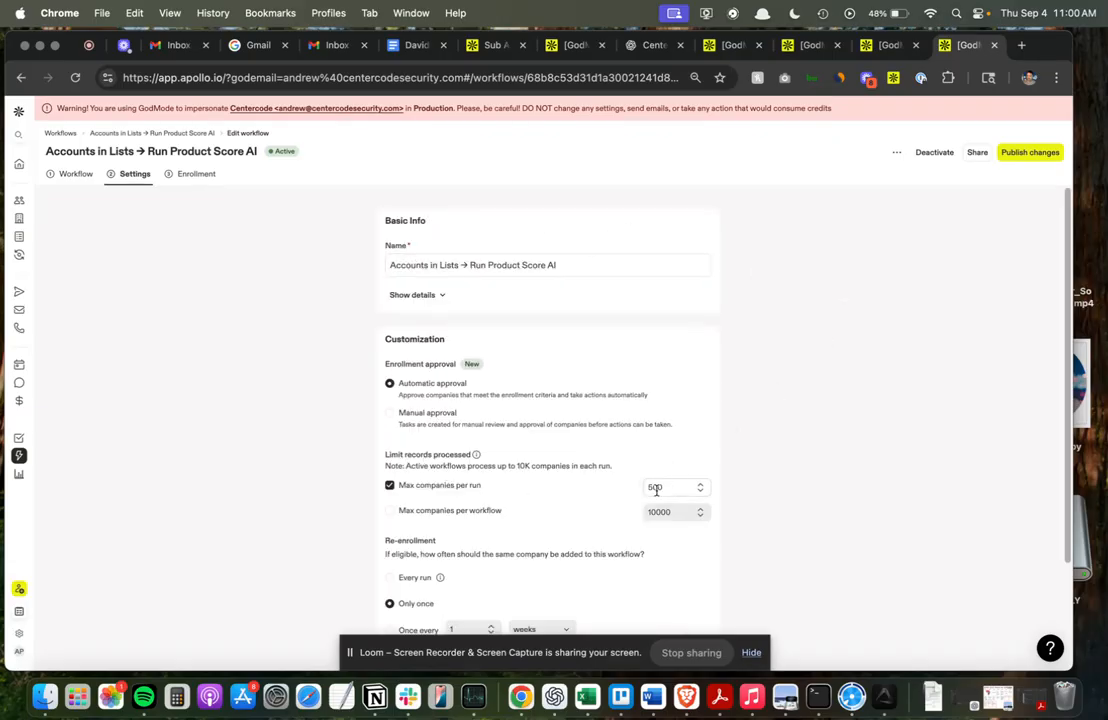
Open the "Product Score -> Find Contact, Add to Sequence" workflow and enter its edit view.
click(886, 48)
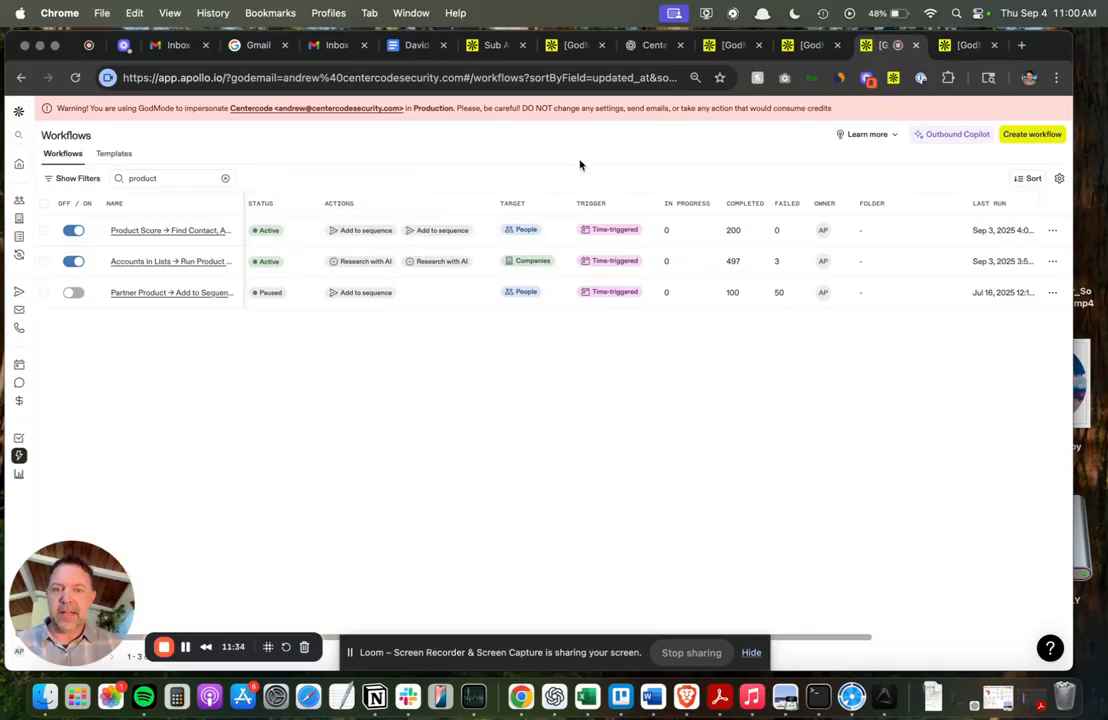
click(188, 231)
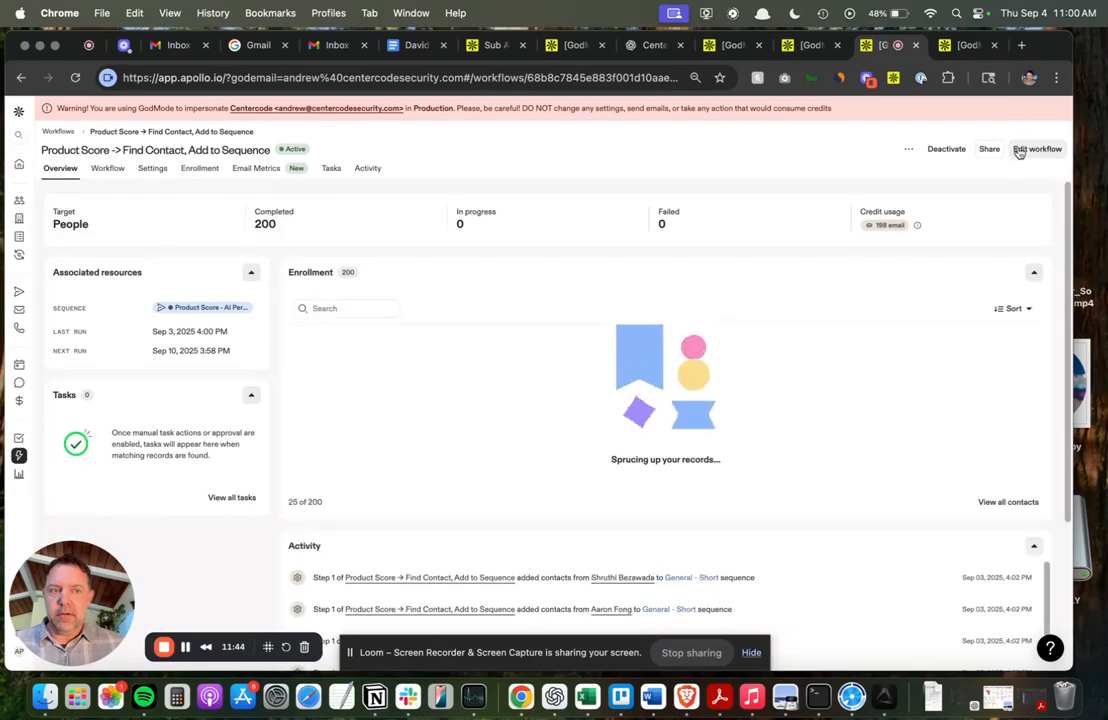
click(1037, 148)
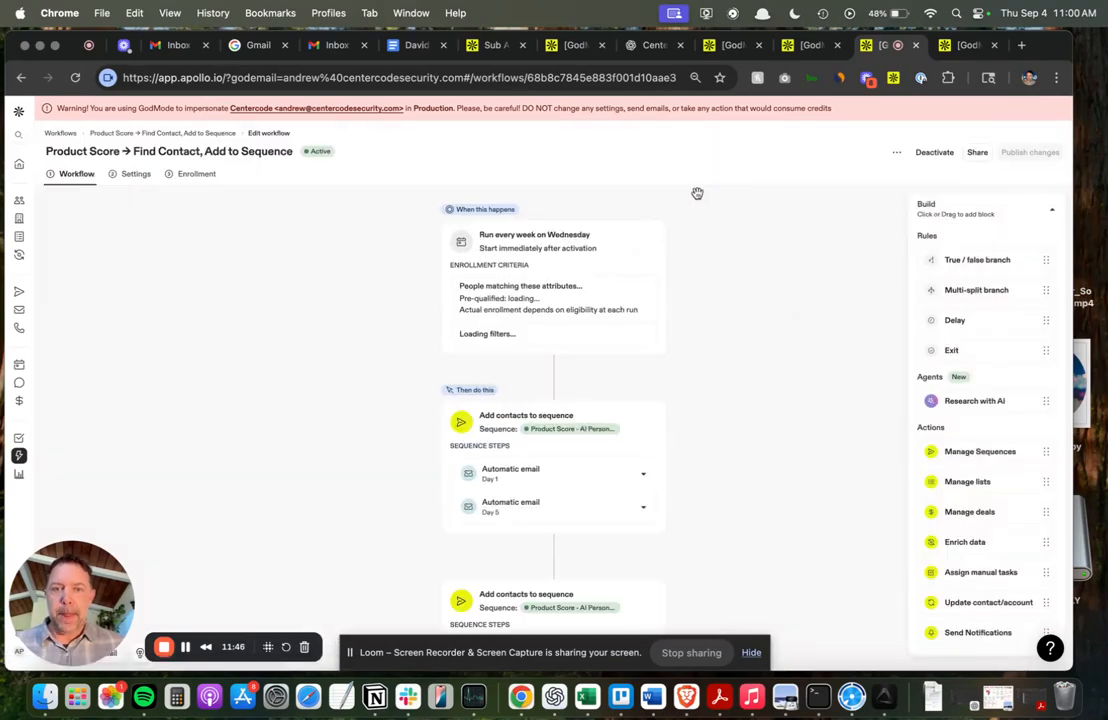
Examine this workflow's trigger and scroll through its people filter configuration, including the AI filters.
click(534, 301)
scroll(907, 298, down, 5)
click(842, 598)
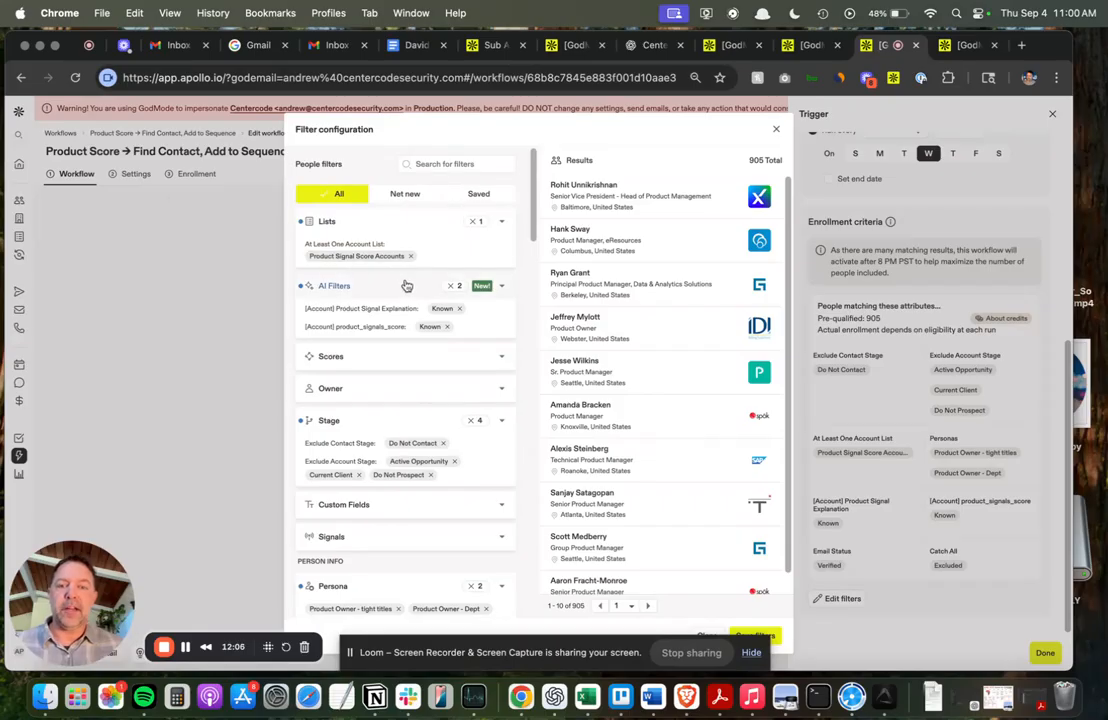
scroll(406, 286, down, 2)
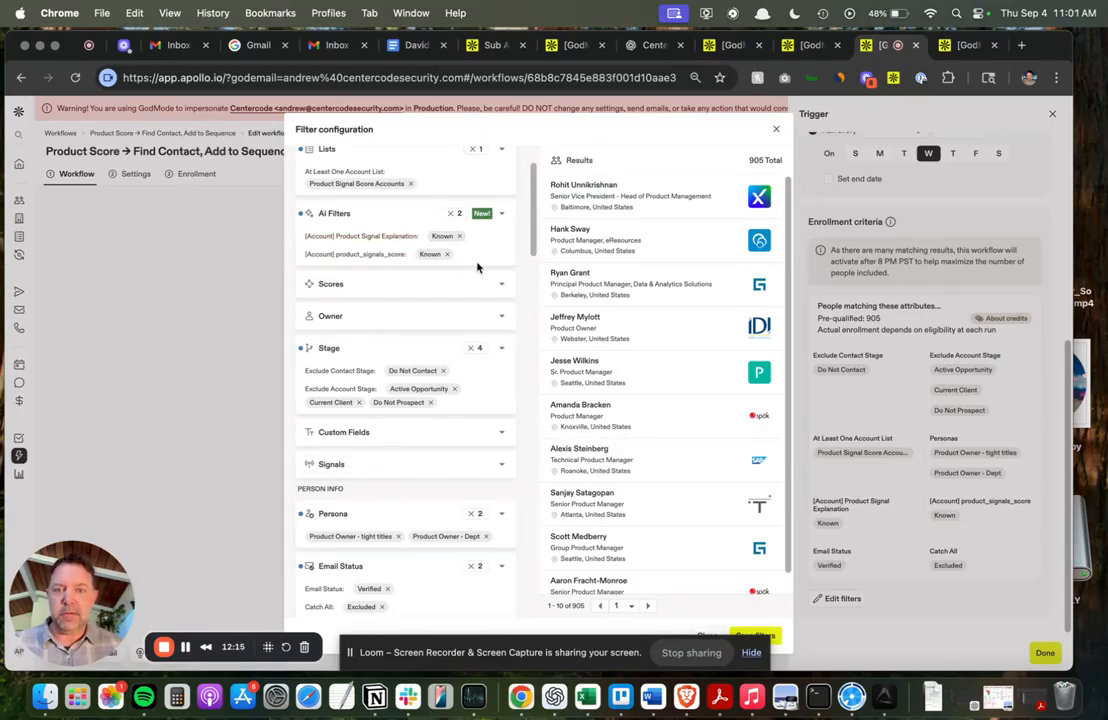
scroll(480, 270, down, 3)
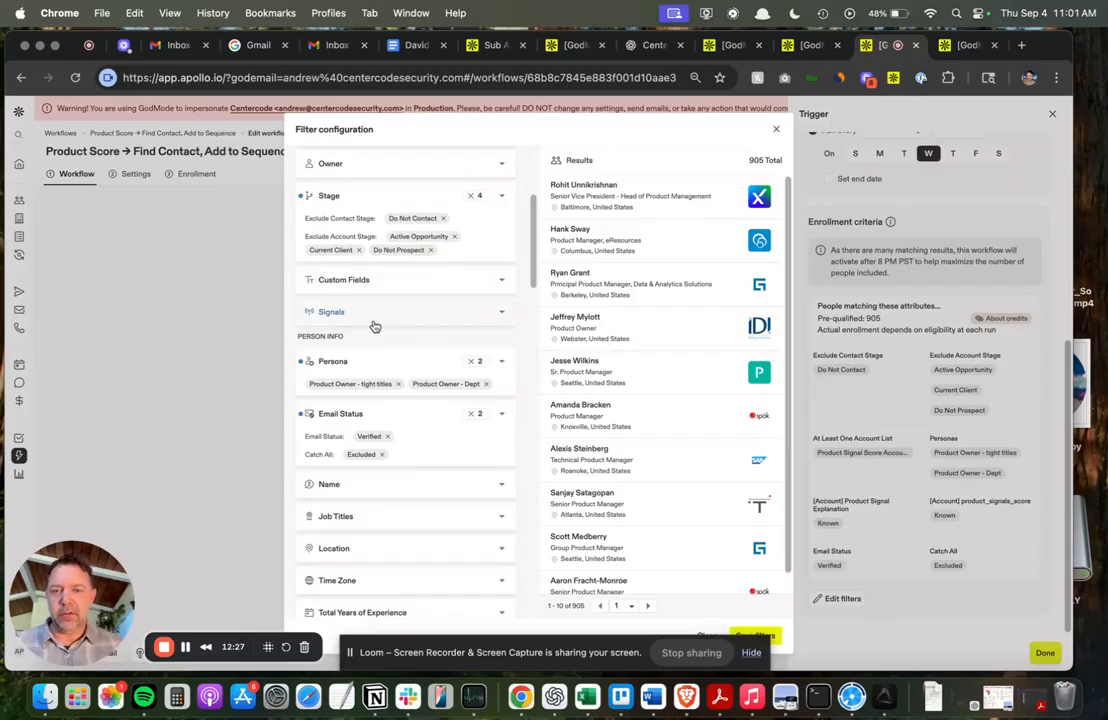
scroll(373, 326, down, 3)
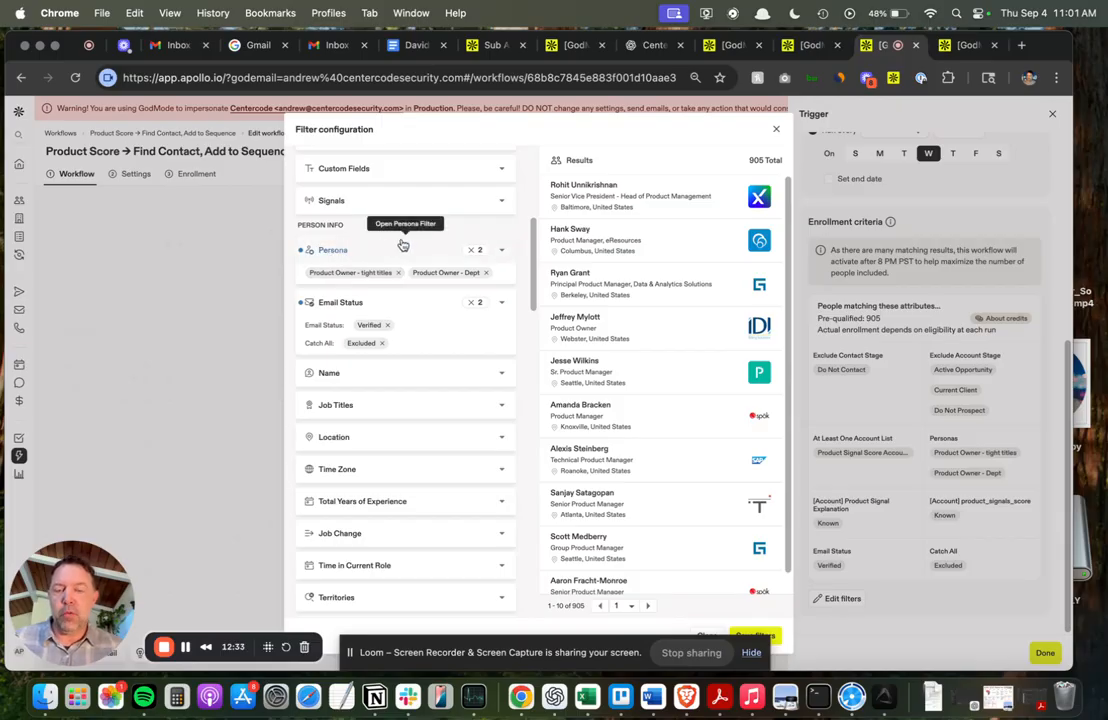
mouse_move(344, 274)
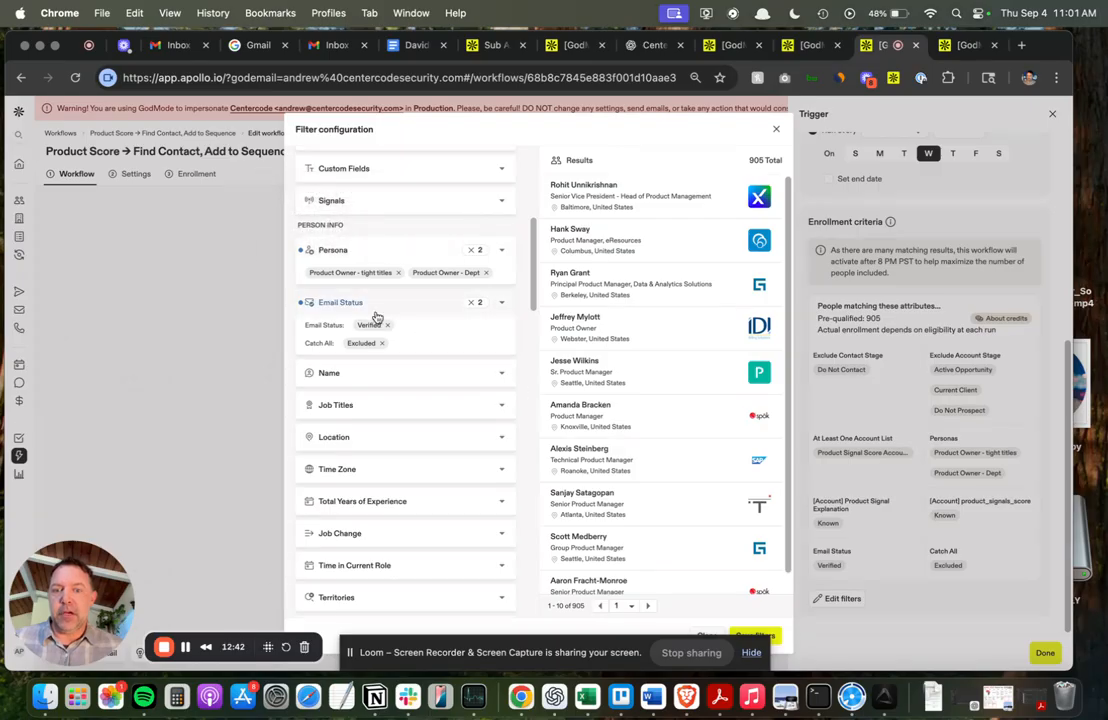
Scroll through the remaining company filters and close the filter configuration.
scroll(503, 345, down, 3)
scroll(503, 345, down, 10)
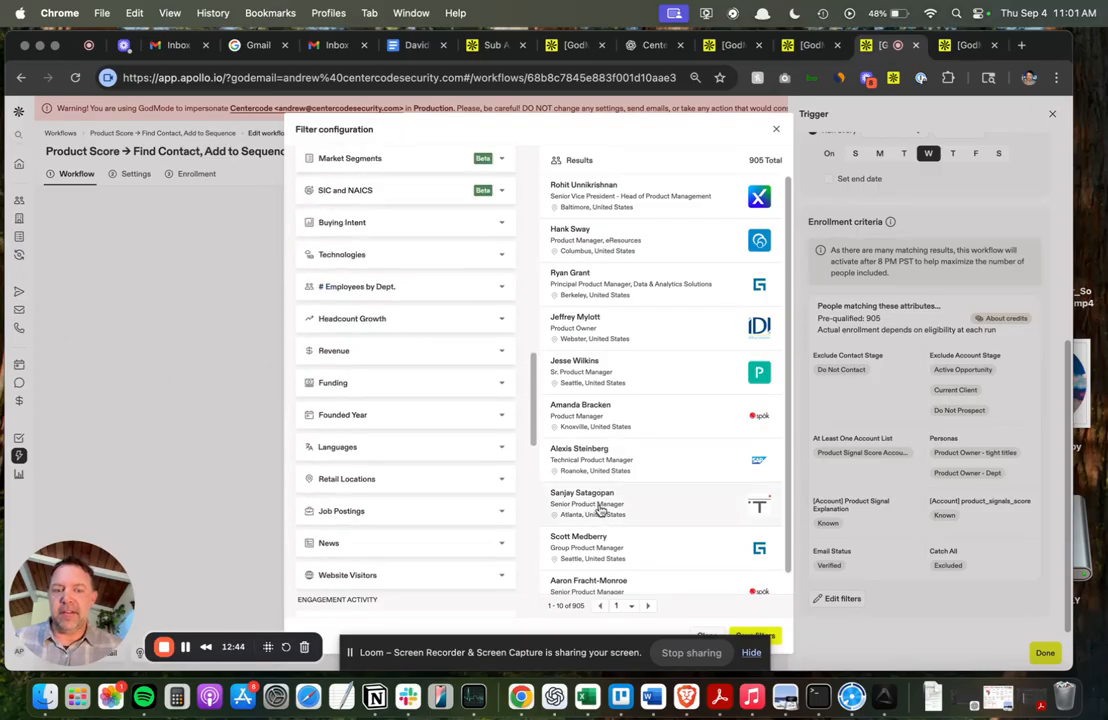
scroll(700, 530, down, 1)
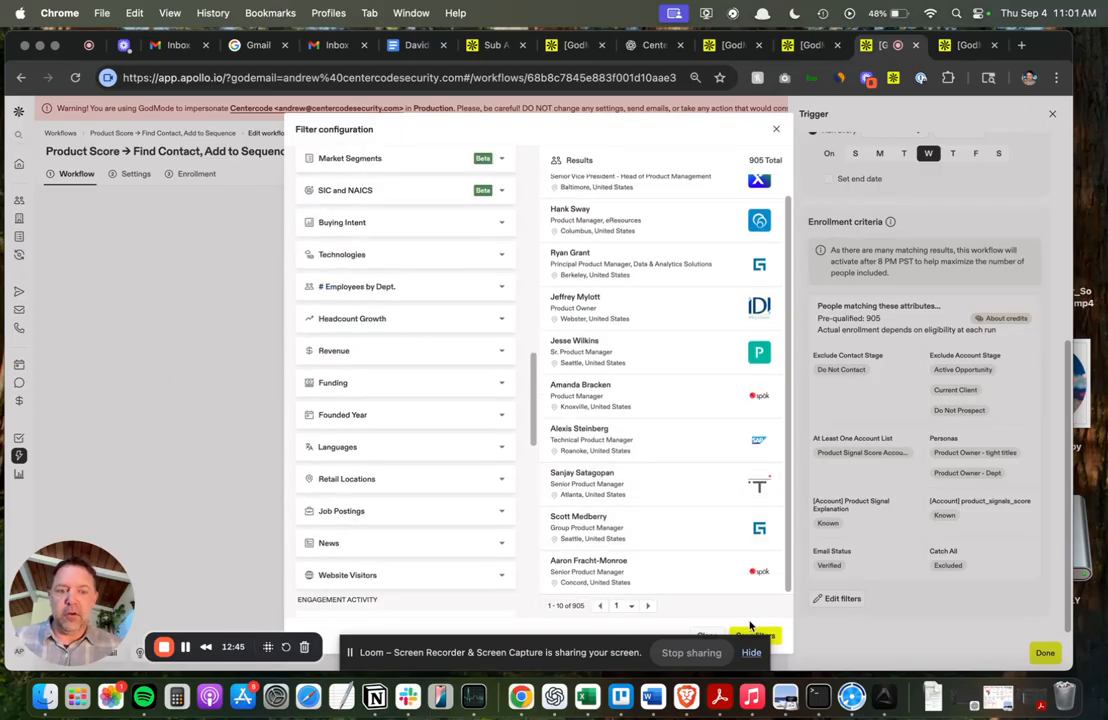
click(776, 130)
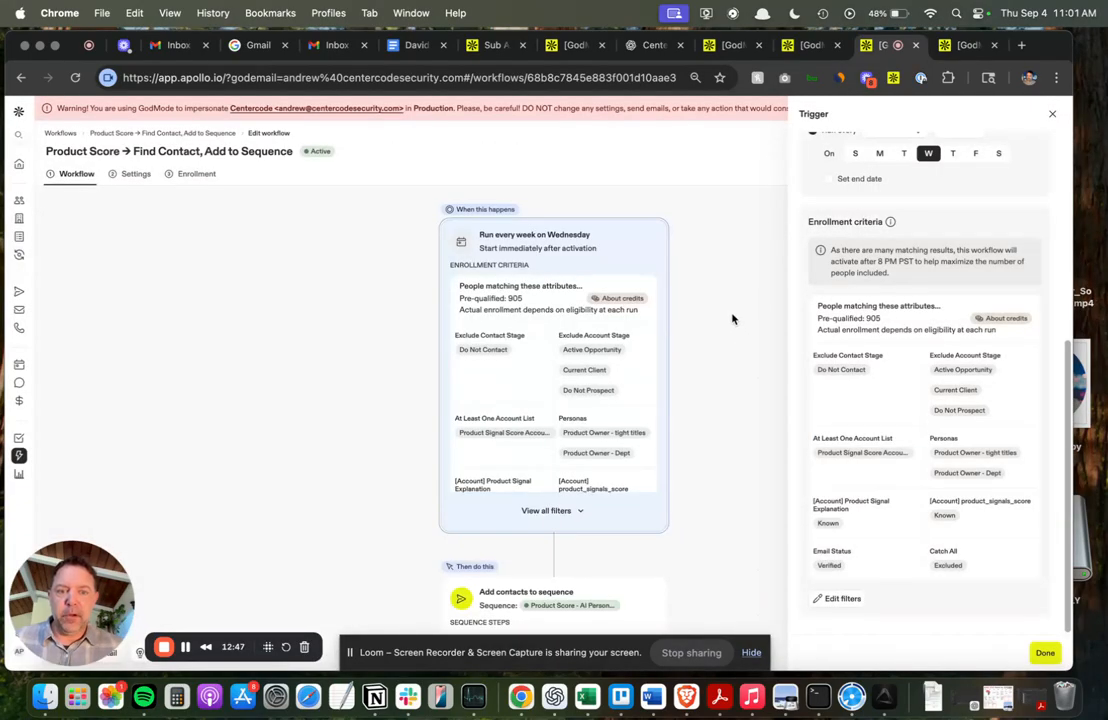
Open the Add contacts to sequence action to review its sequence and sending mailboxes, then close the panel.
click(550, 590)
click(552, 592)
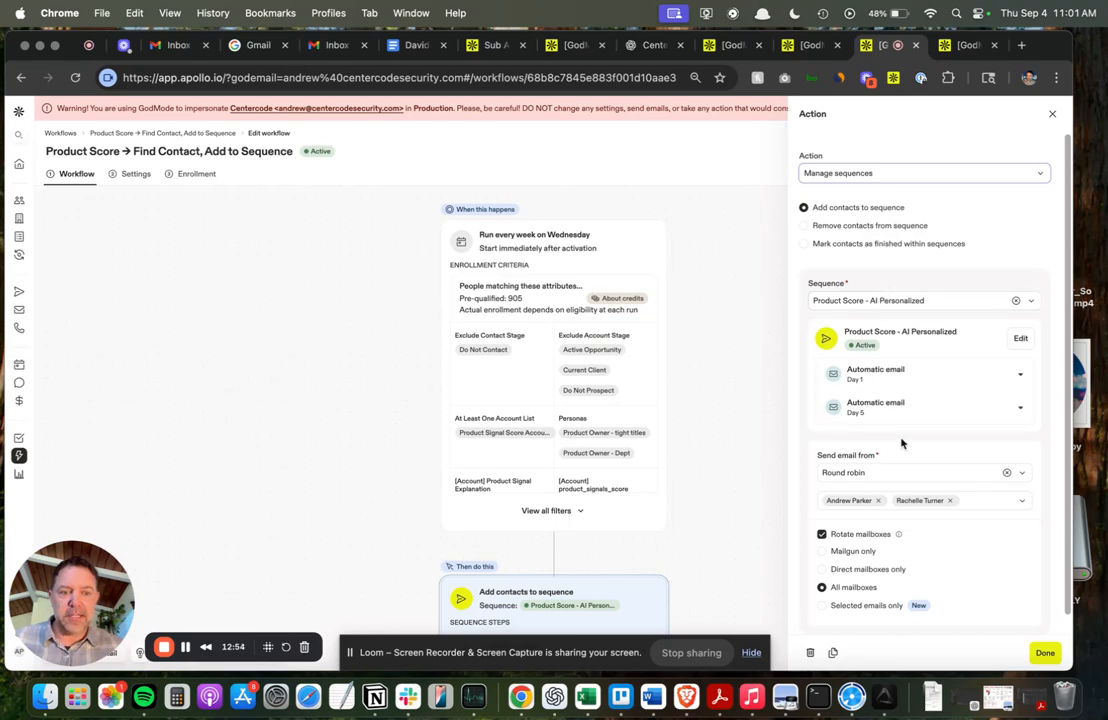
scroll(895, 410, down, 1)
click(1052, 114)
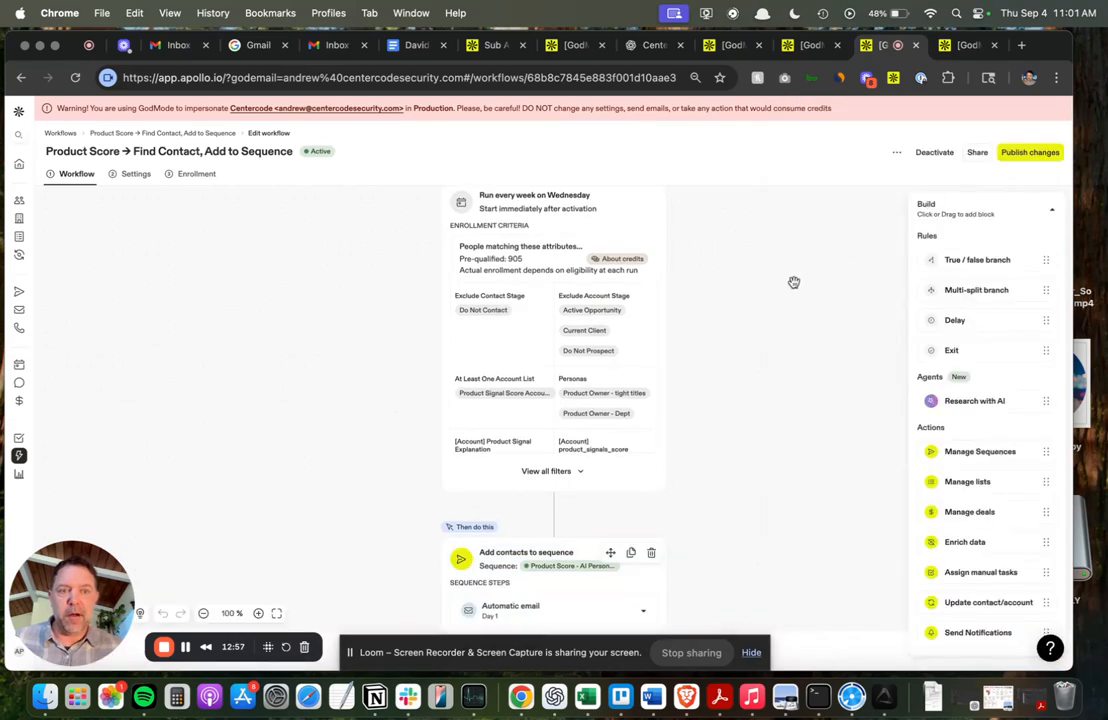
Set the workflow's max people per run to 300, then publish the changes and confirm activation.
scroll(792, 282, down, 2)
click(129, 176)
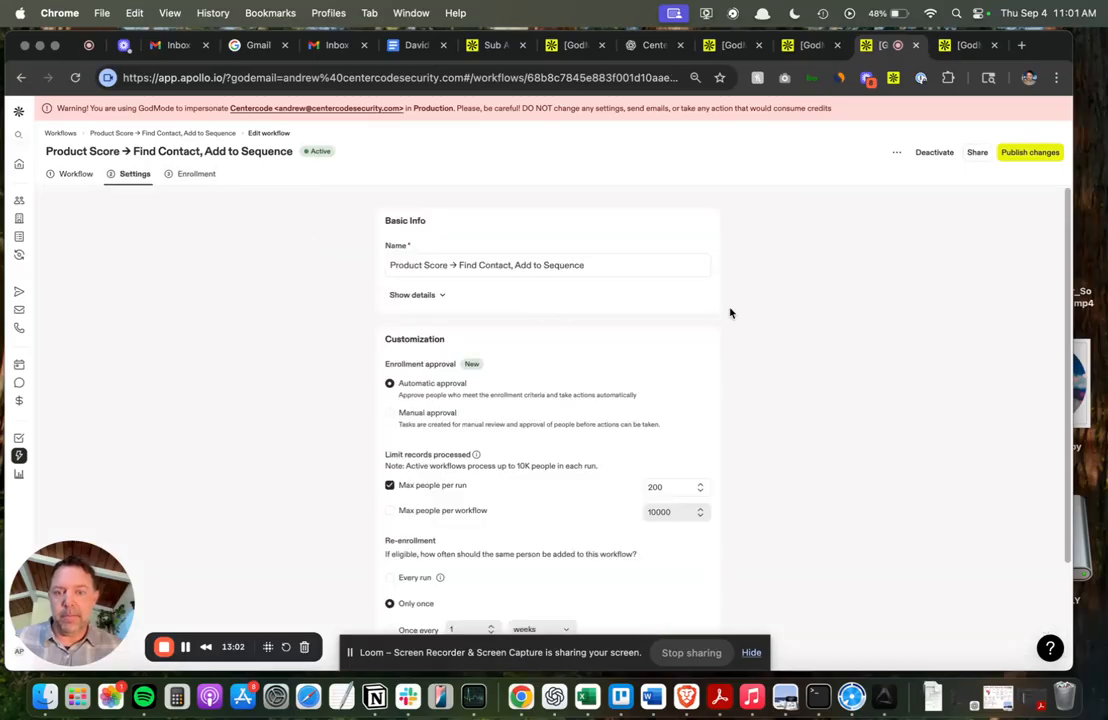
scroll(589, 401, down, 3)
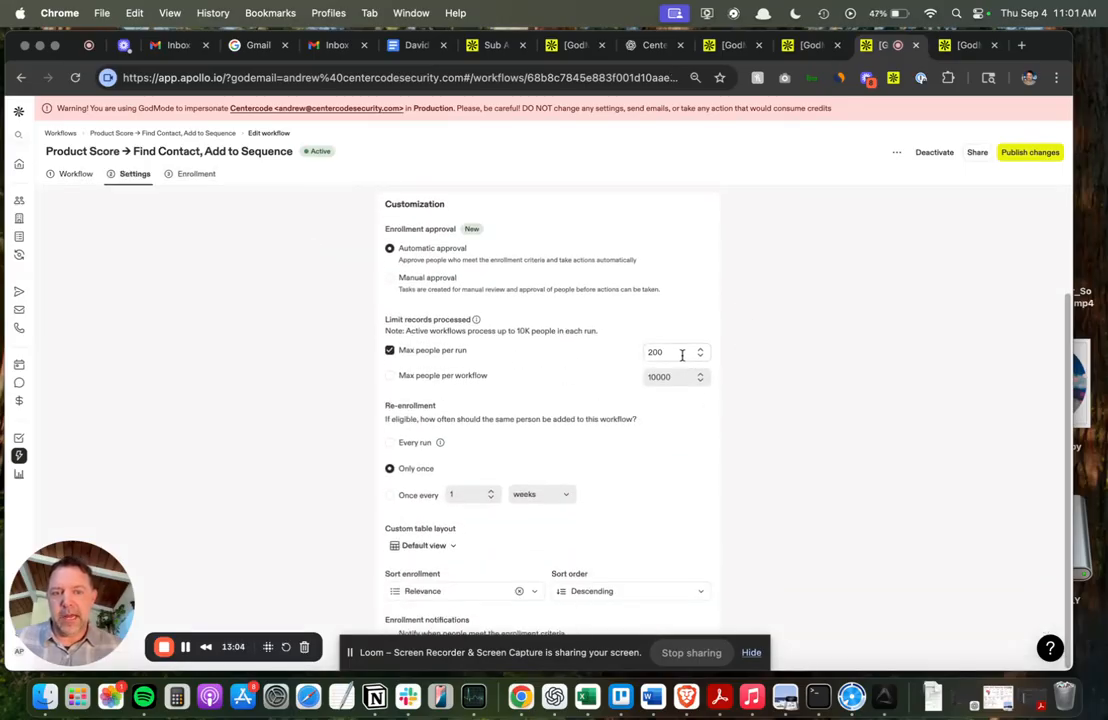
scroll(769, 361, up, 3)
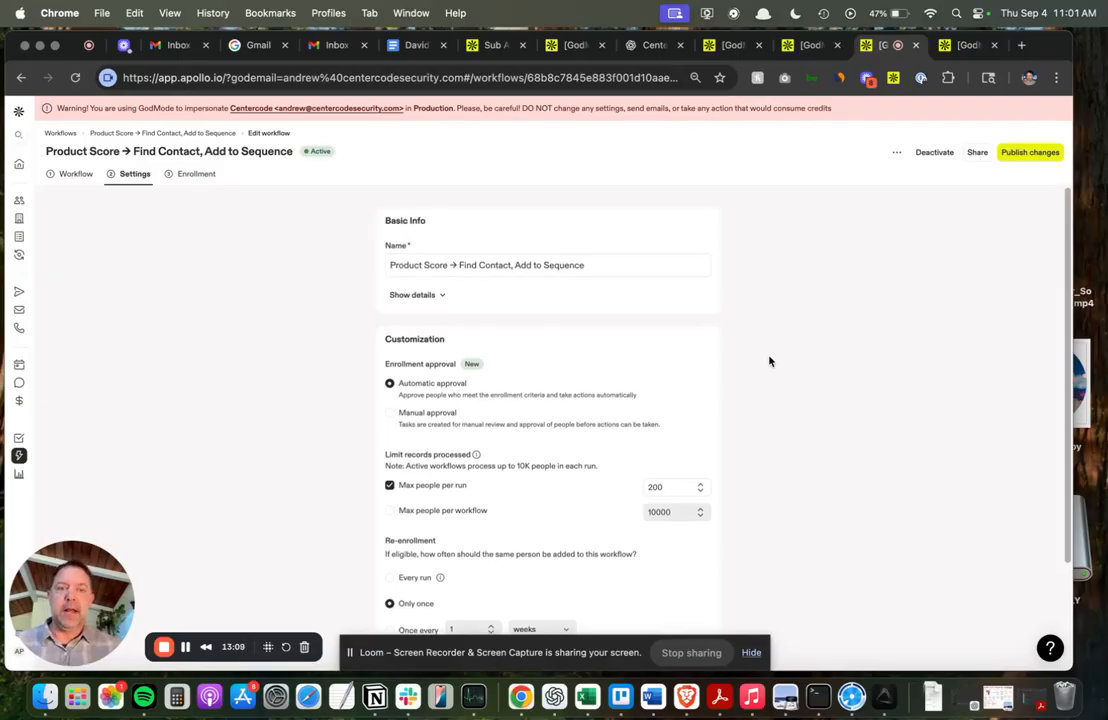
double_click(669, 487)
text(300)
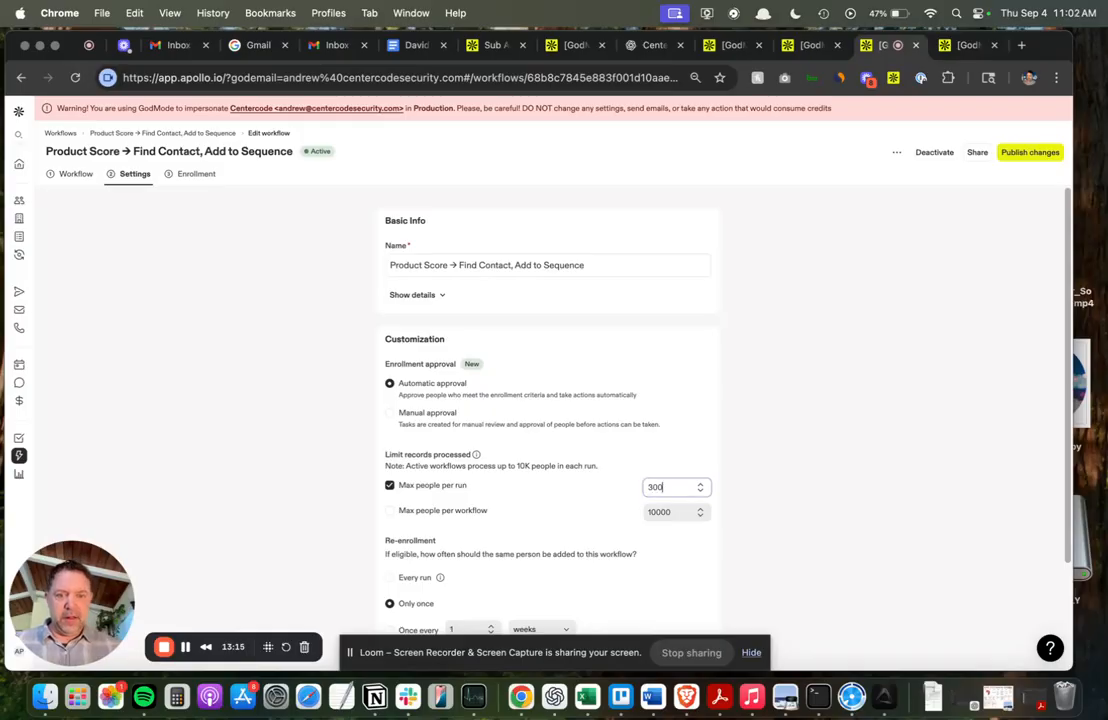
click(1030, 152)
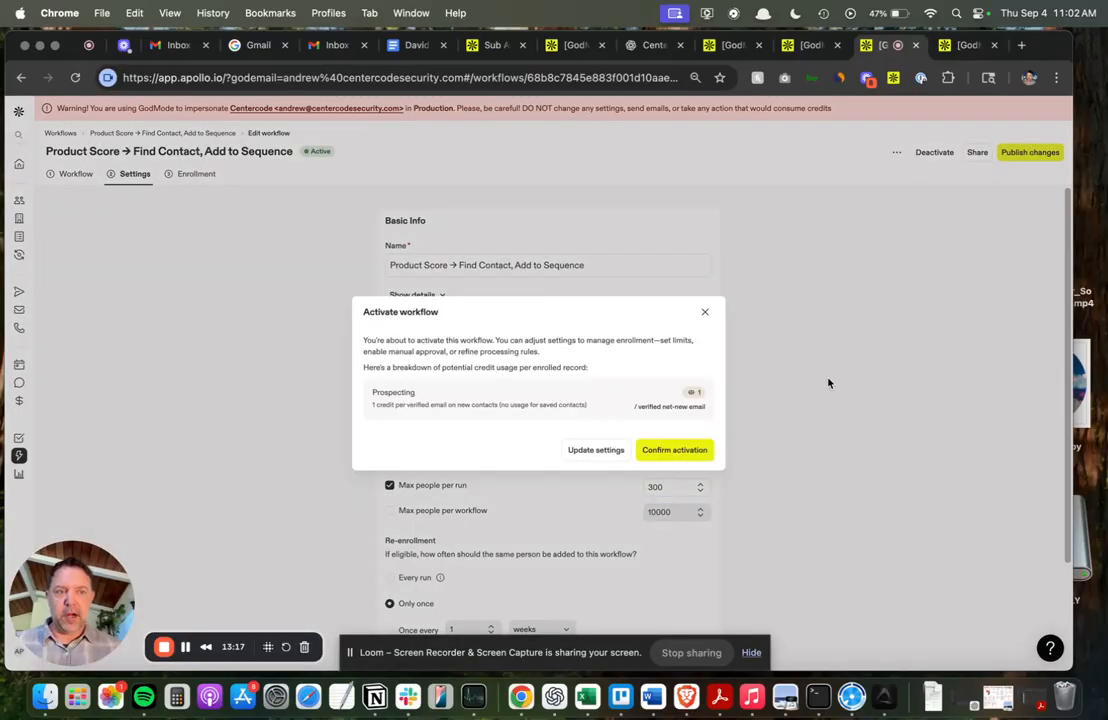
click(688, 449)
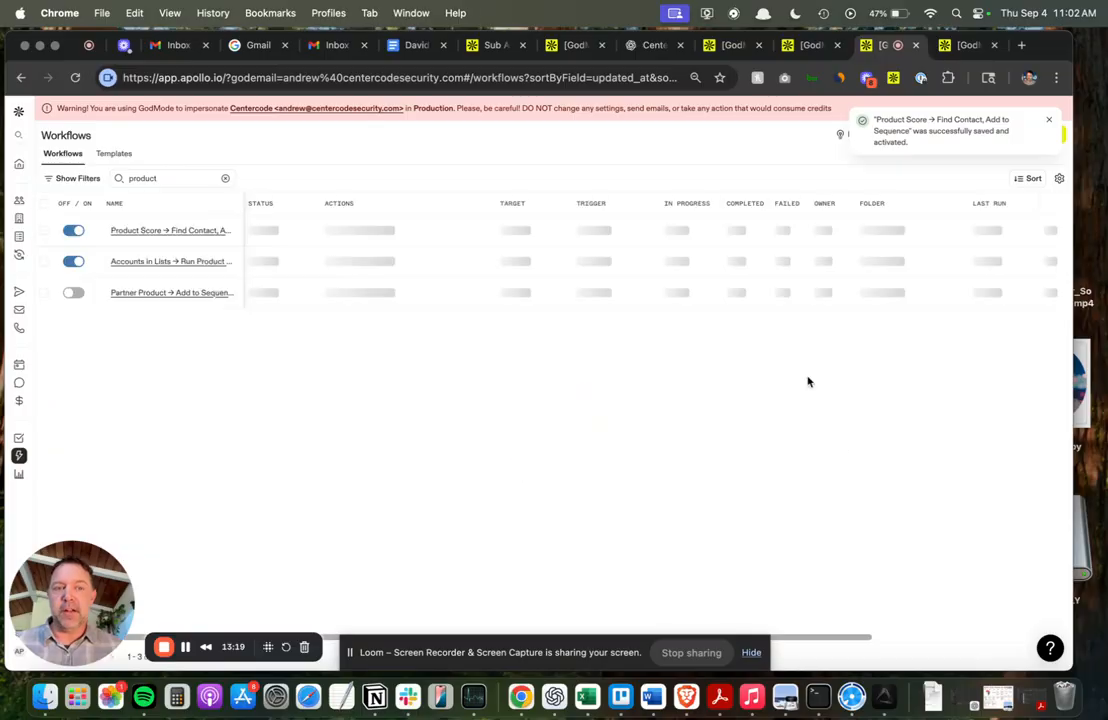